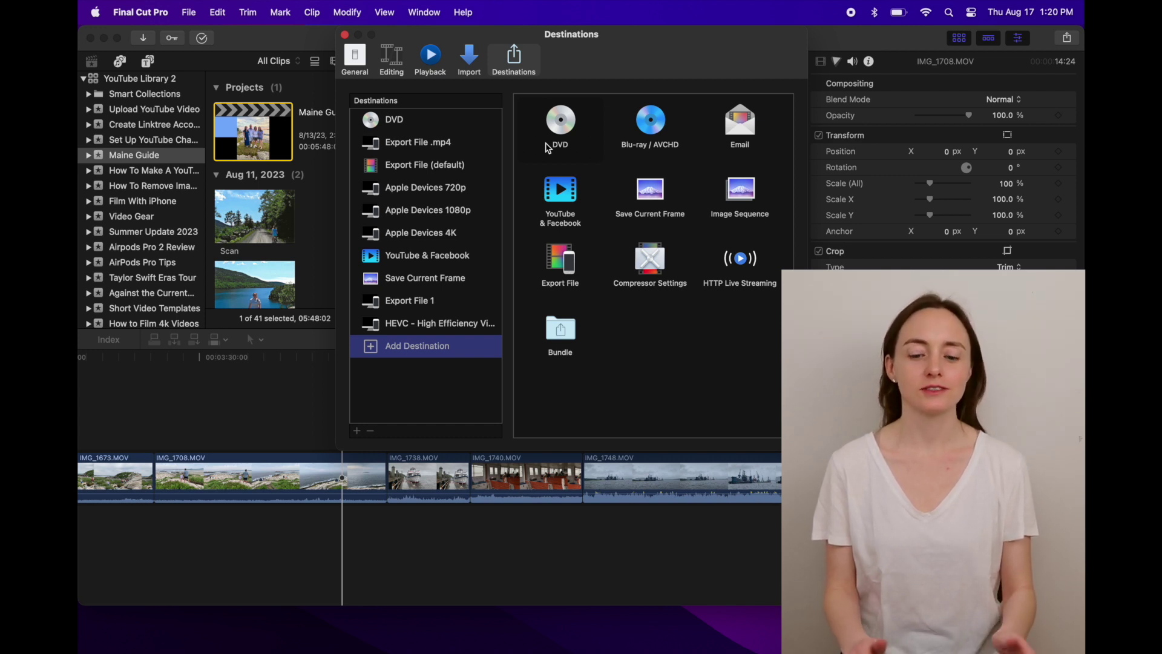
# Add a new Export File destination and rename it "My Export Settings"
pyautogui.doubleClick(559, 262)
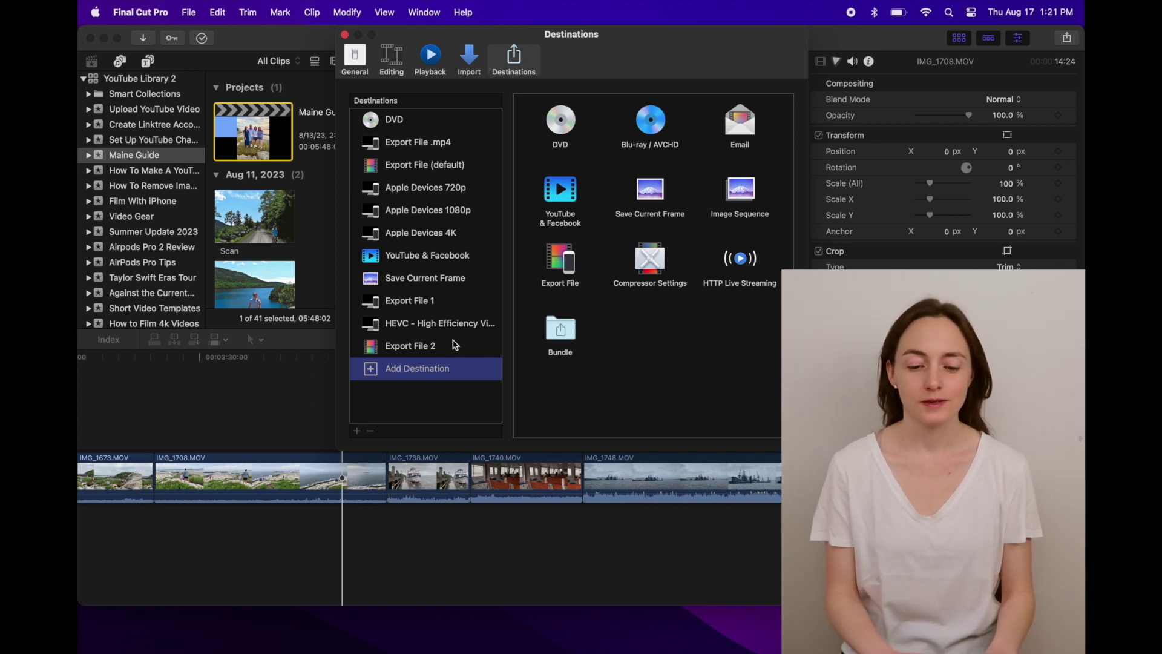
pyautogui.click(443, 353)
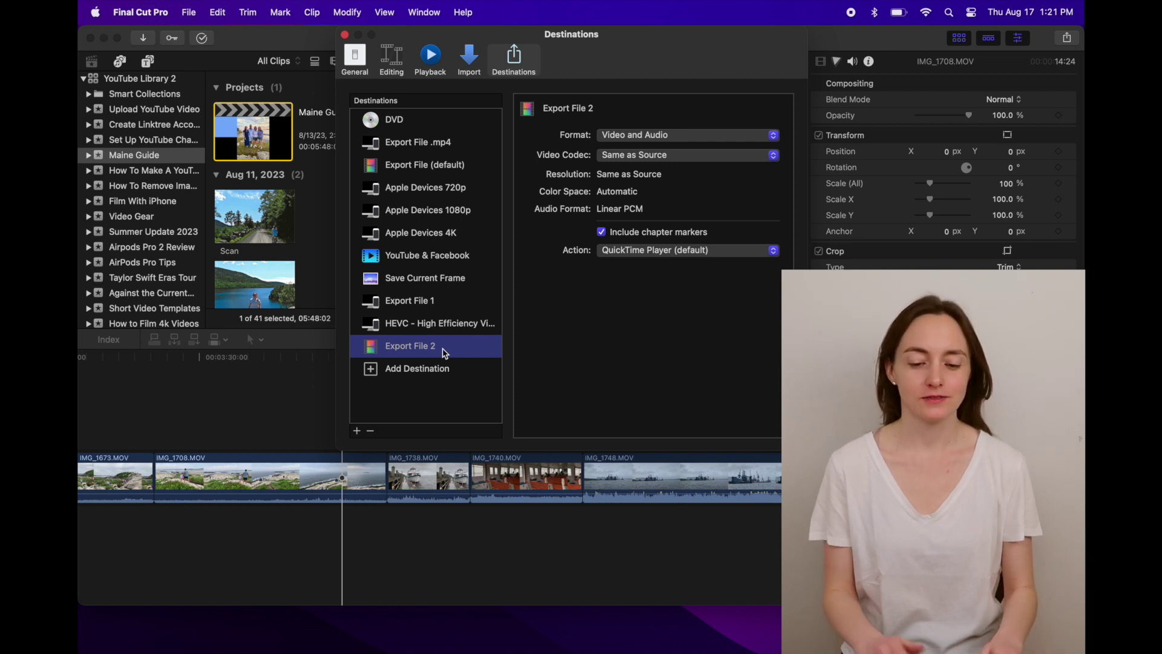
pyautogui.click(425, 350)
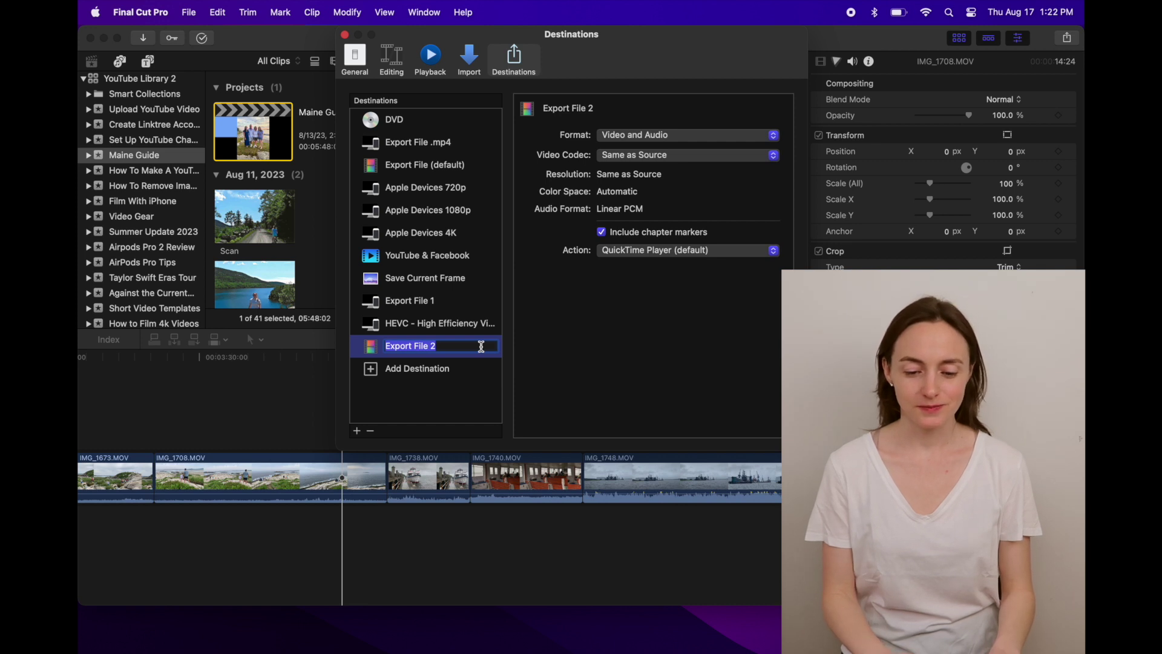
pyautogui.write('My Exp')
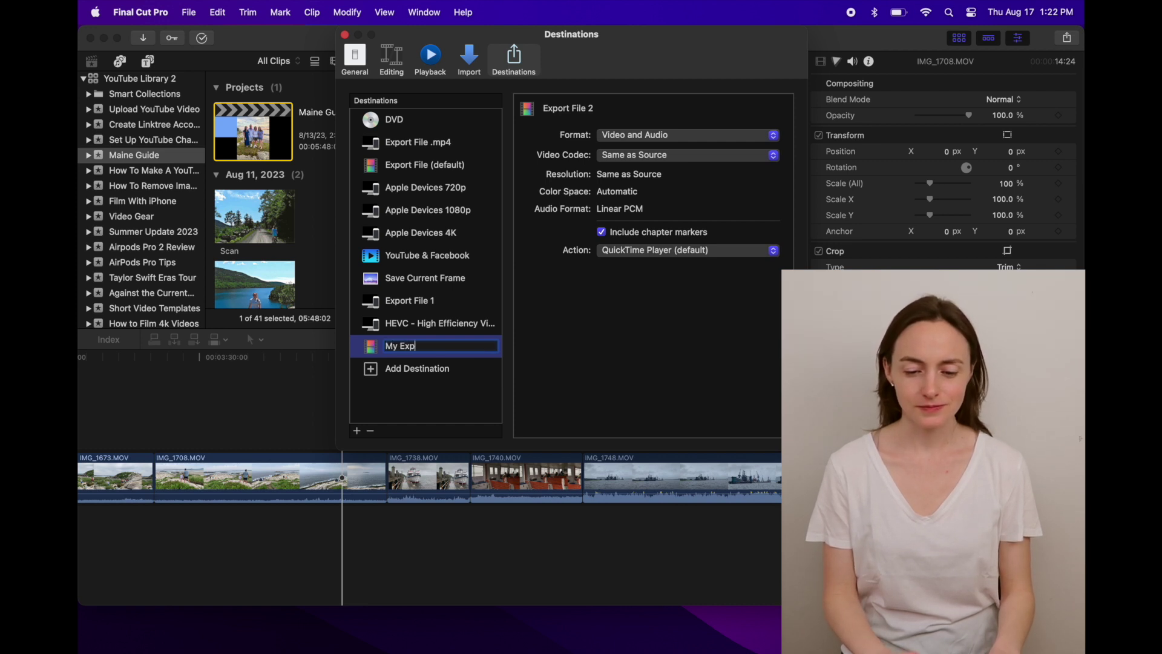
pyautogui.write('ort Settings')
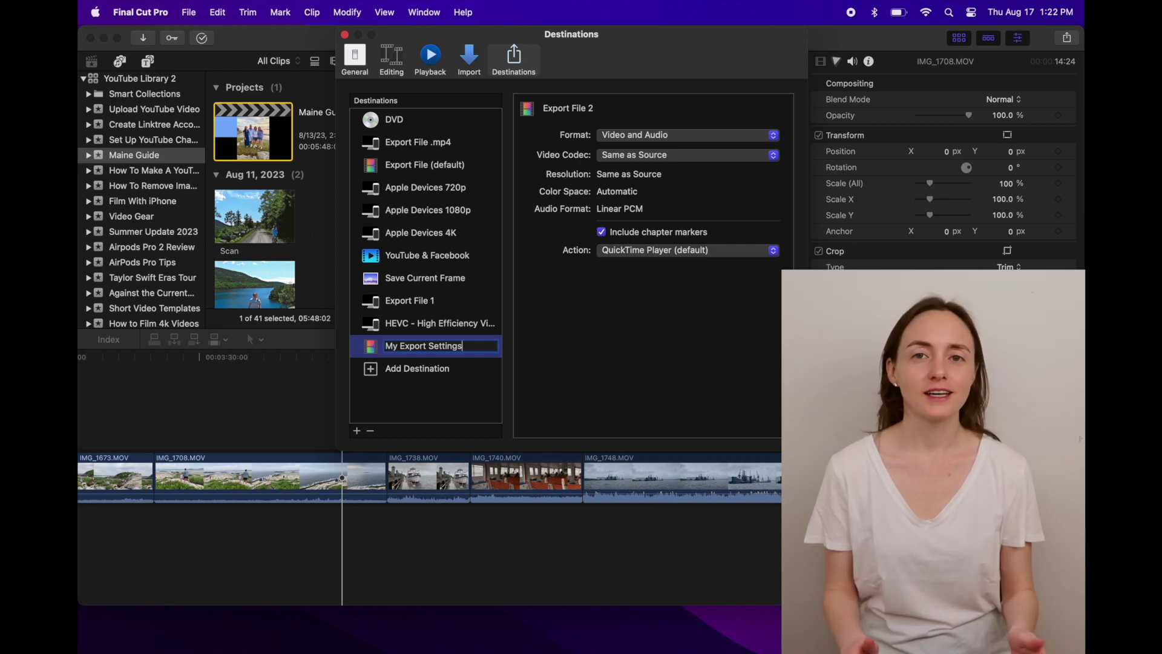
pyautogui.press('Return')
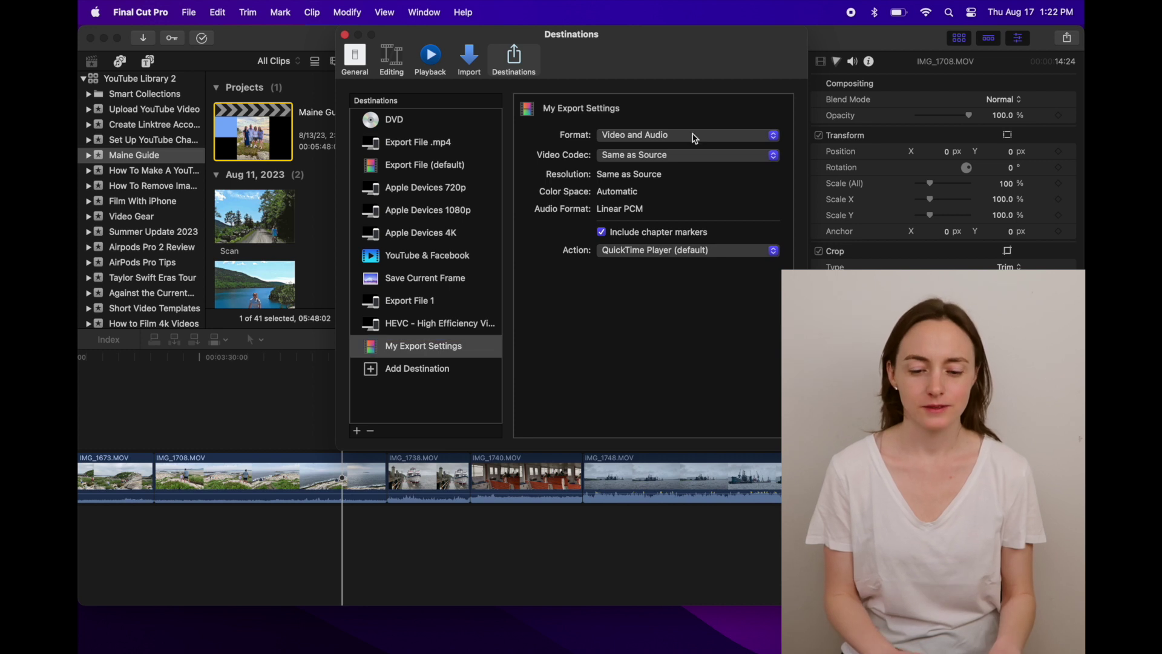
# Configure My Export Settings with format Computer, codec H.264 Multi-pass (Better), resolution 1920 x 1080 and action Save only
pyautogui.click(701, 137)
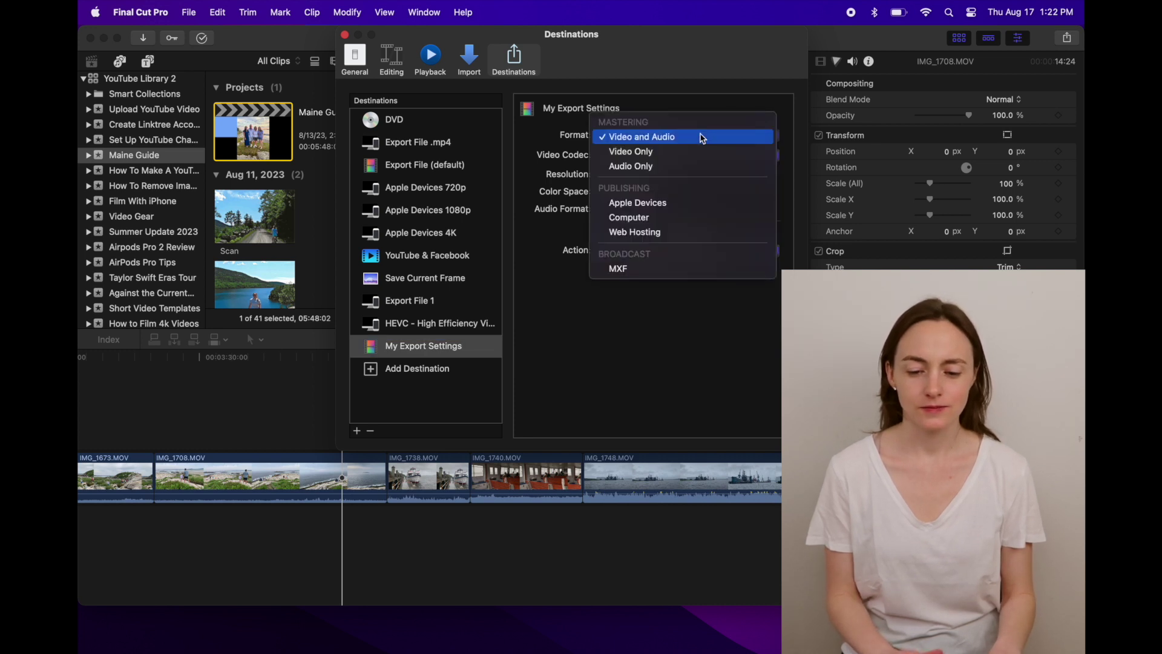
pyautogui.click(681, 224)
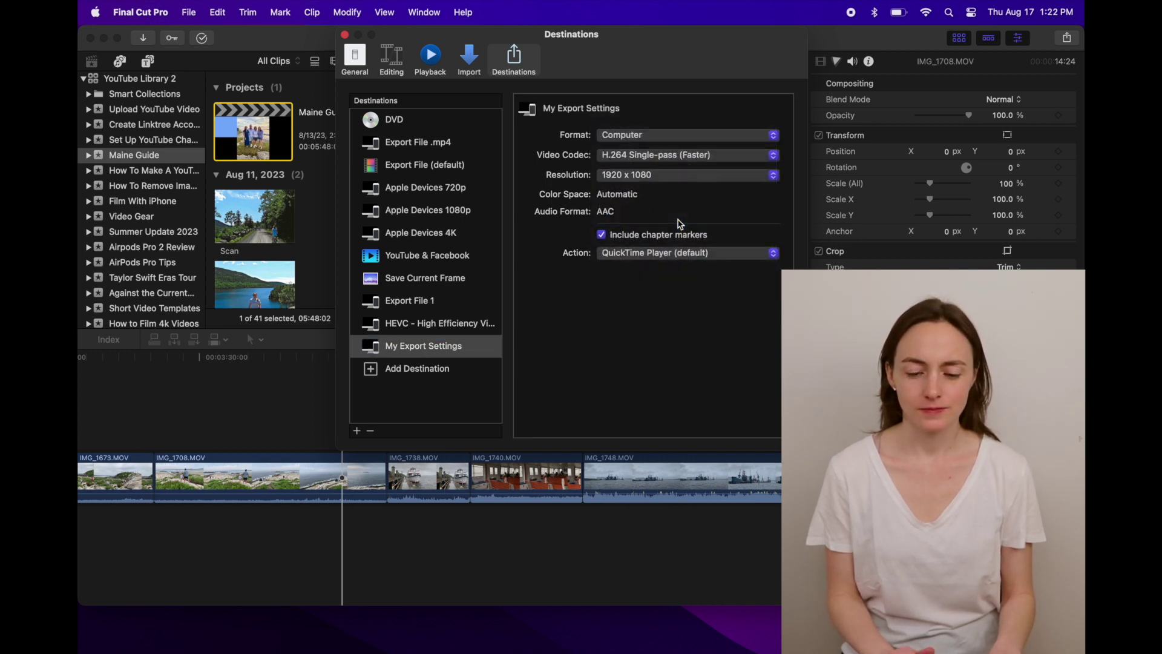
pyautogui.click(740, 158)
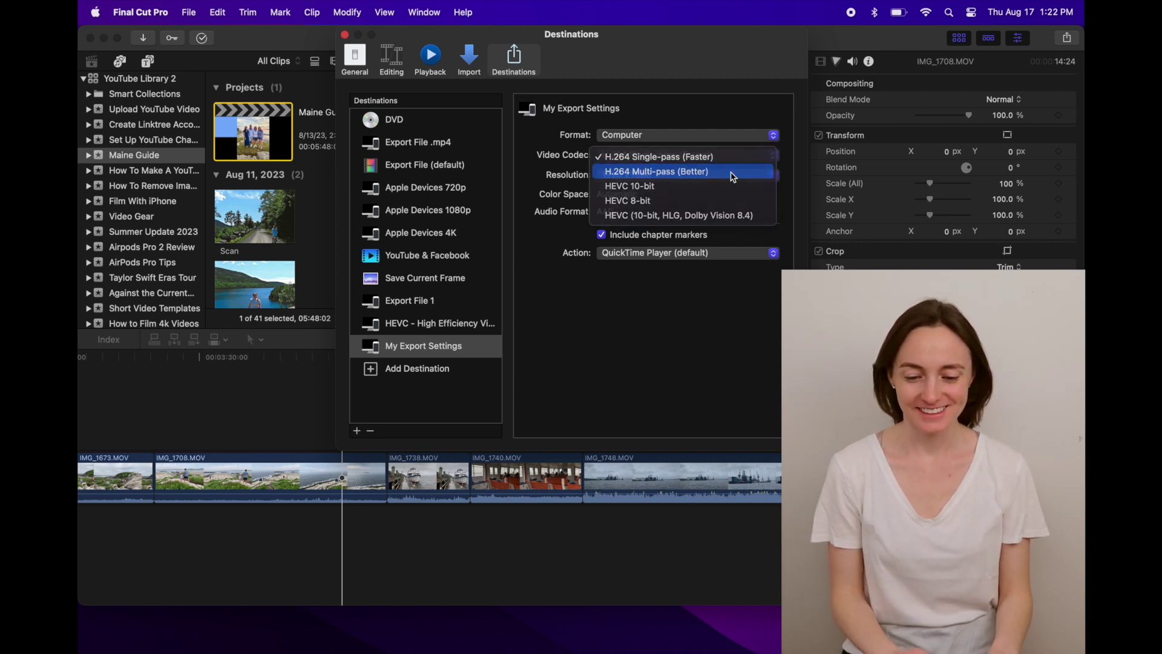
pyautogui.click(733, 177)
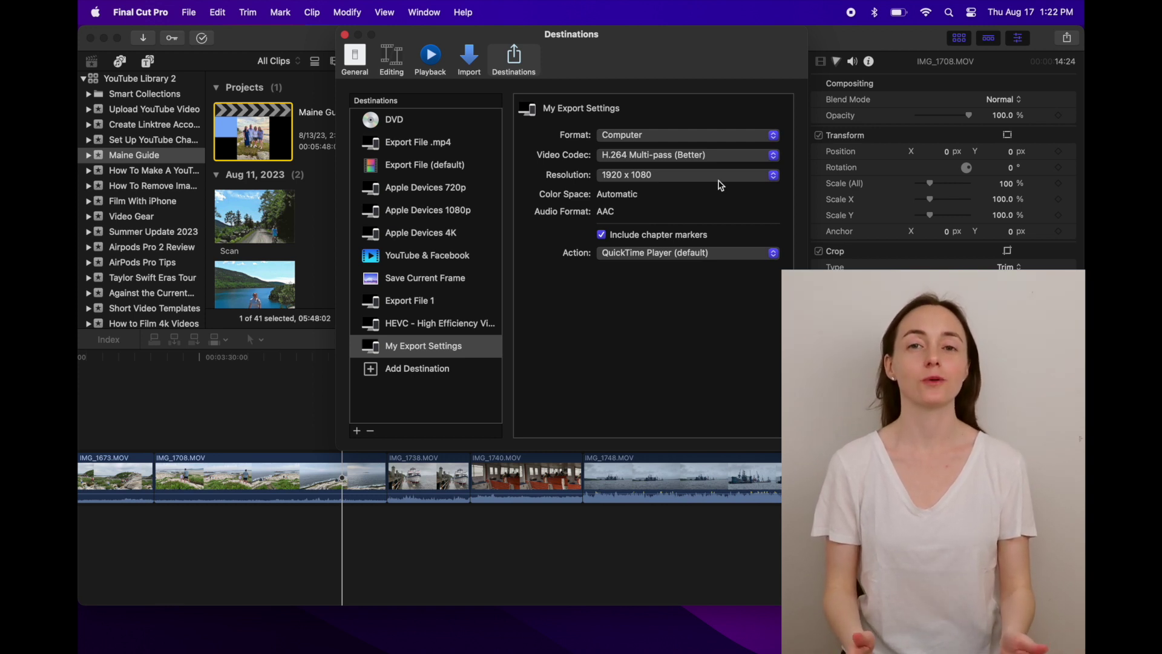
pyautogui.click(722, 182)
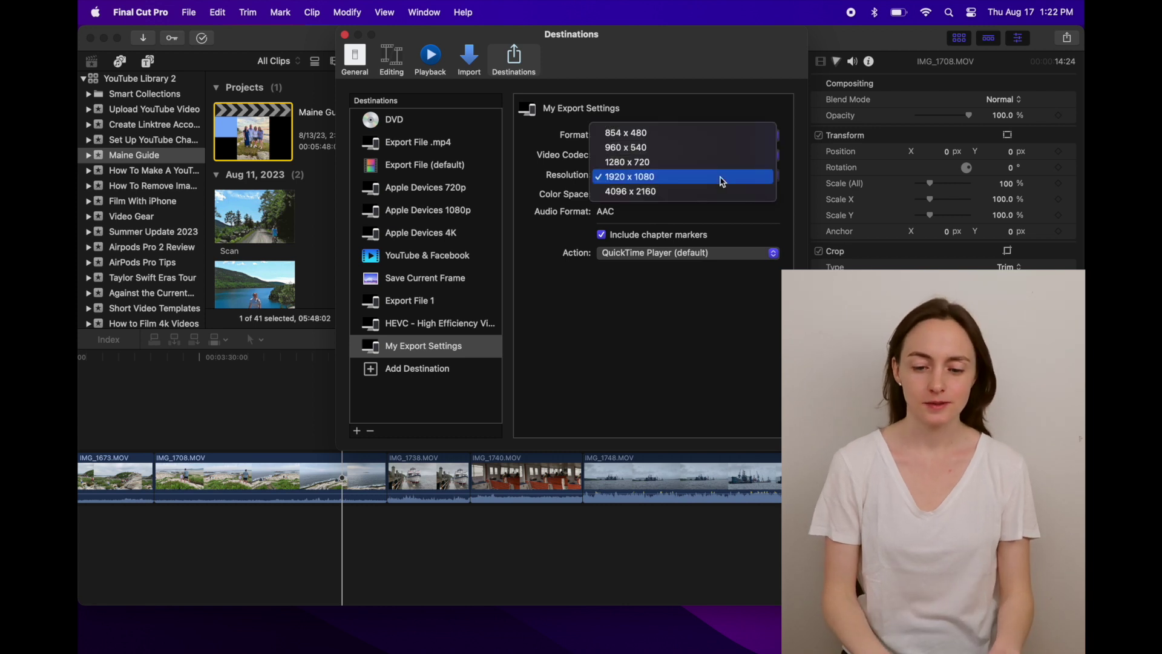
pyautogui.click(697, 176)
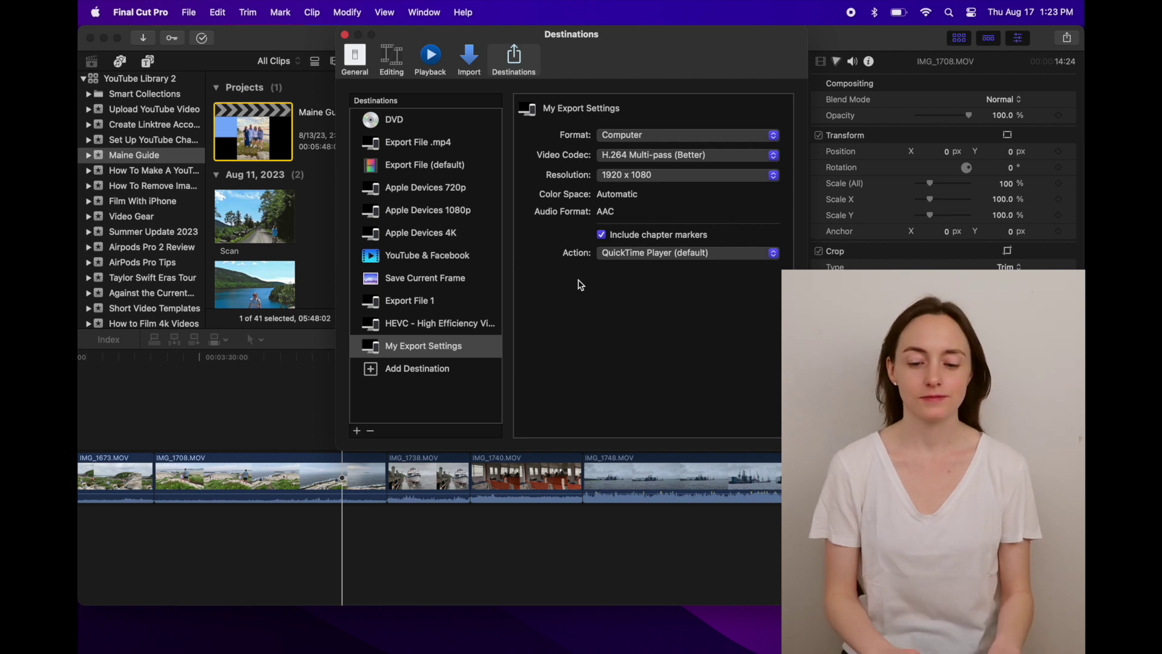
pyautogui.click(725, 254)
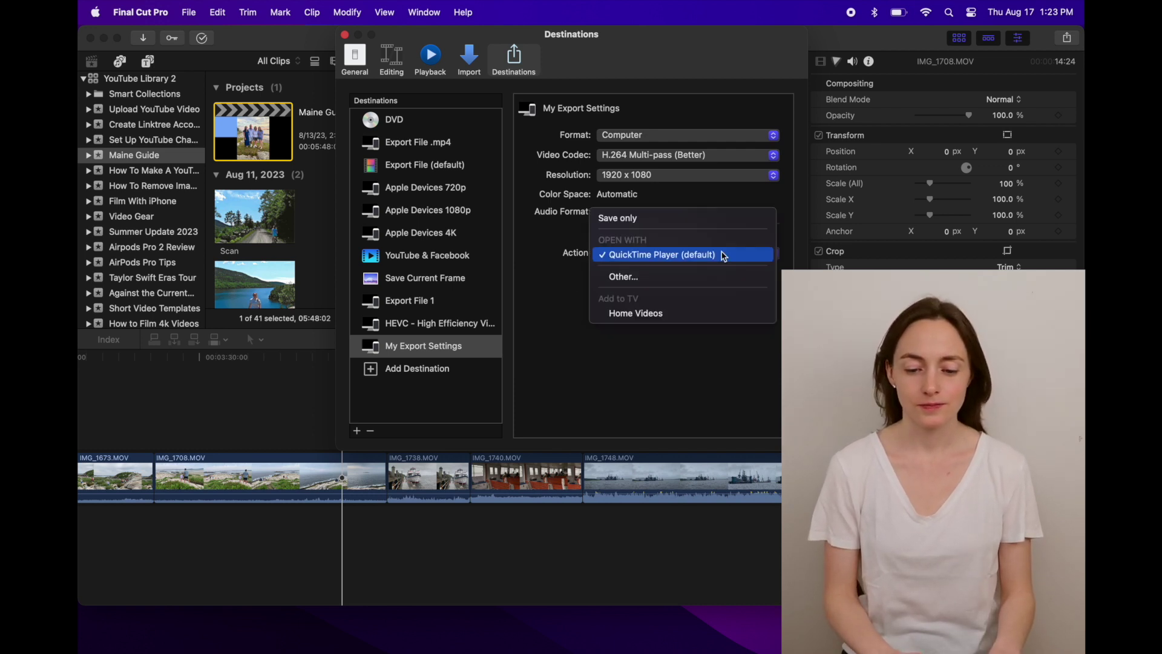
pyautogui.click(711, 221)
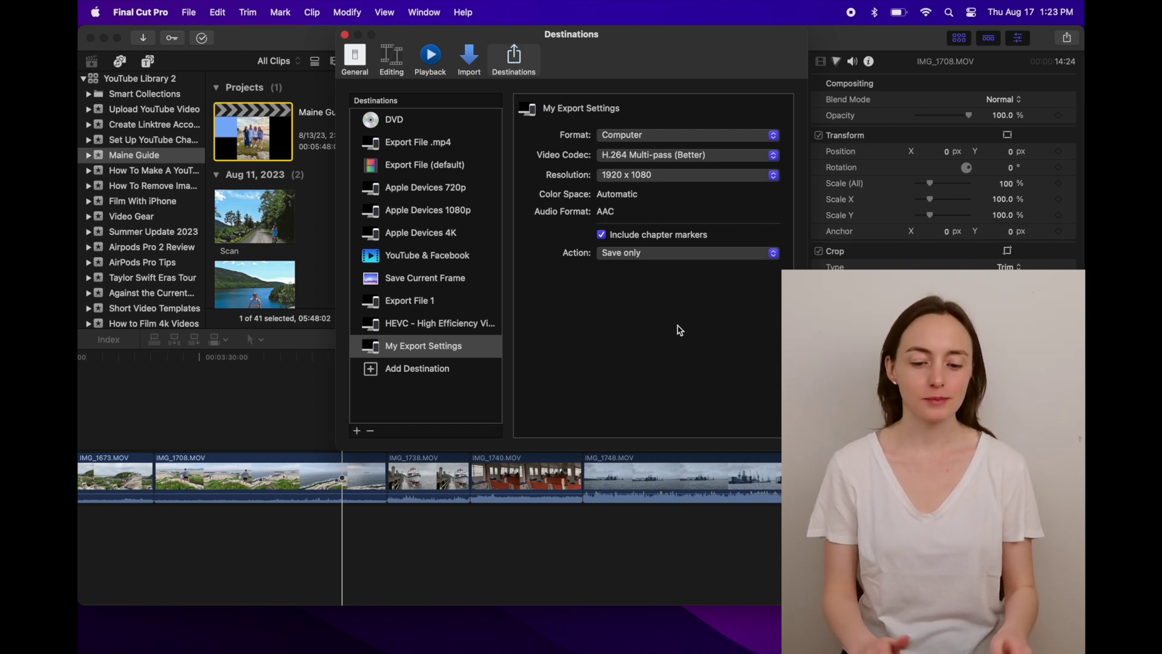
# Move My Export Settings directly below DVD and remove the Export File .mp4 and Export File (default) destinations
pyautogui.moveTo(446, 350); pyautogui.dragTo(458, 141)
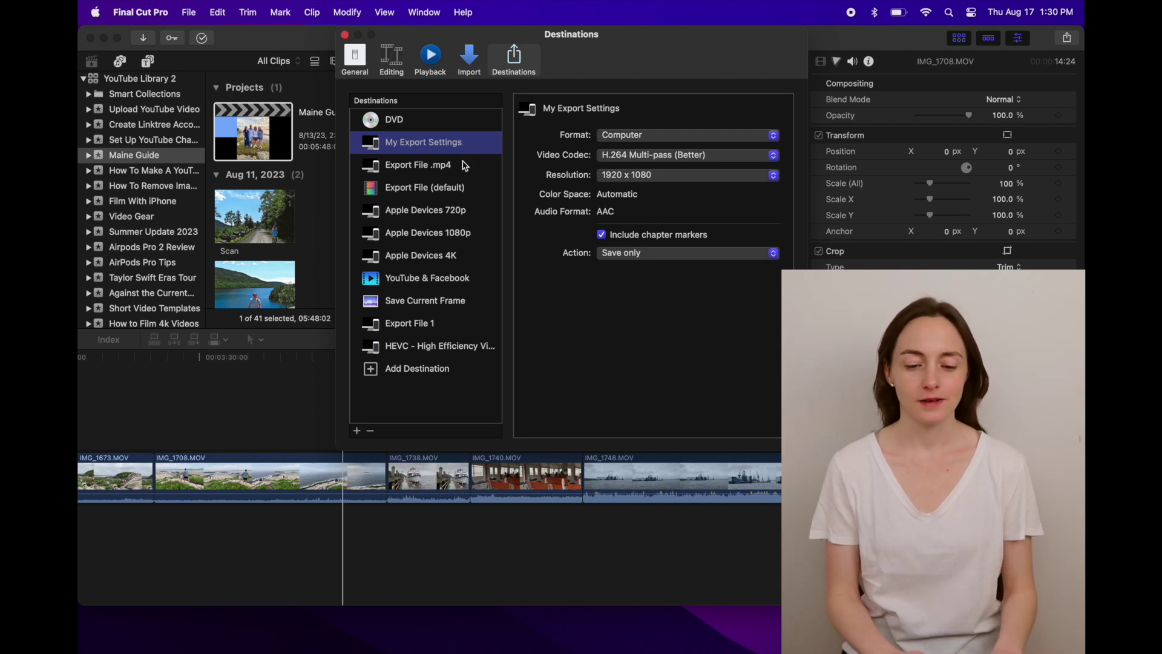
pyautogui.click(463, 166)
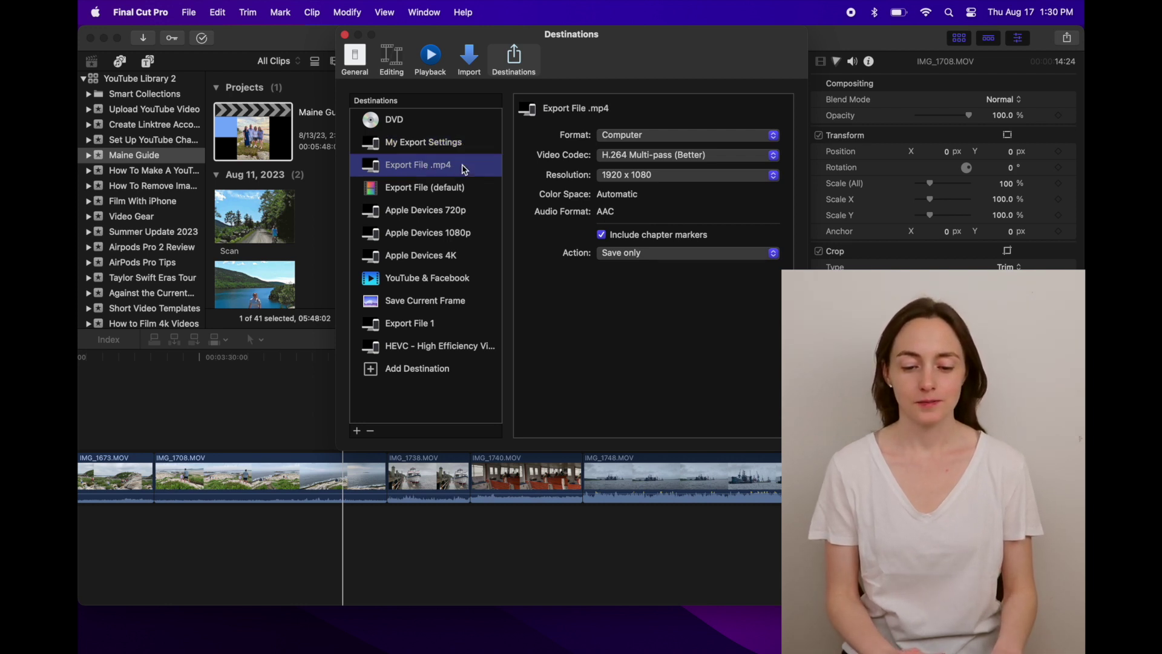
pyautogui.click(371, 432)
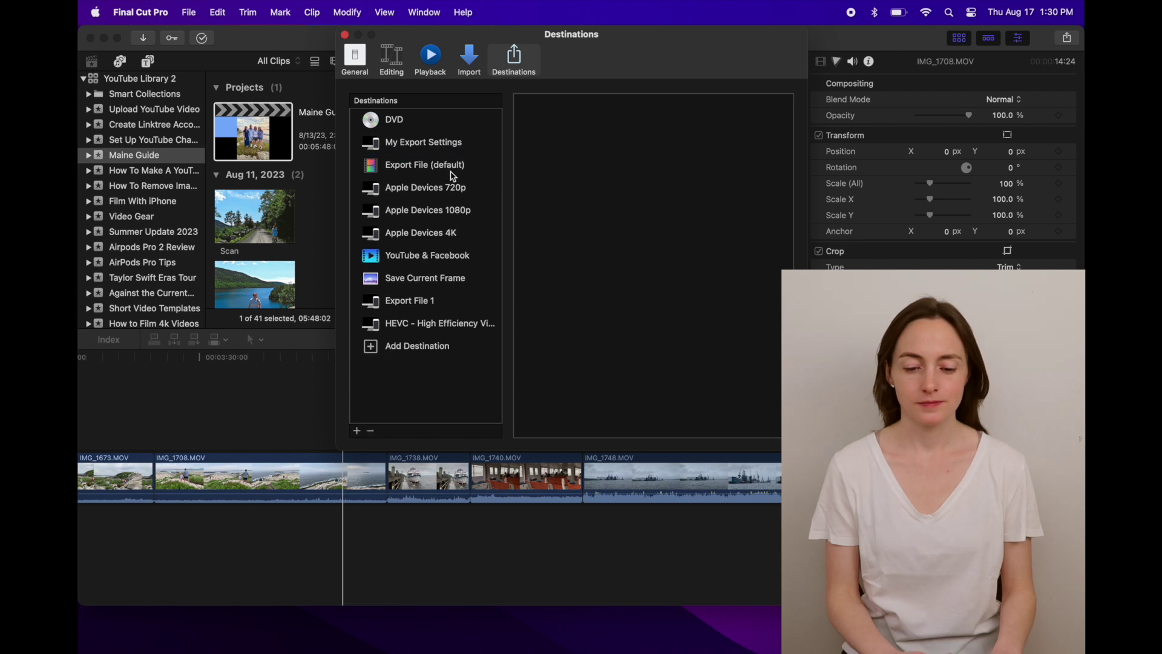
pyautogui.click(454, 172)
pyautogui.click(371, 431)
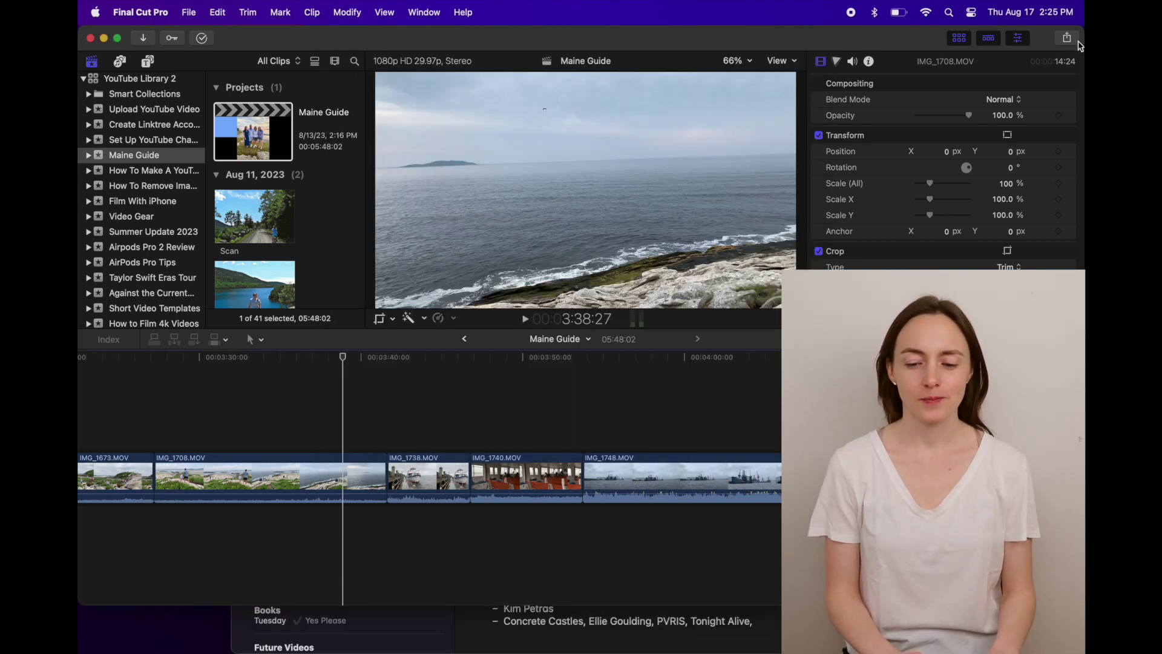
# Export the Maine Guide project with My Export Settings, choosing the Copies of YouTube Videos 2 folder on External Hard Drive 2 as the save location
pyautogui.click(1073, 39)
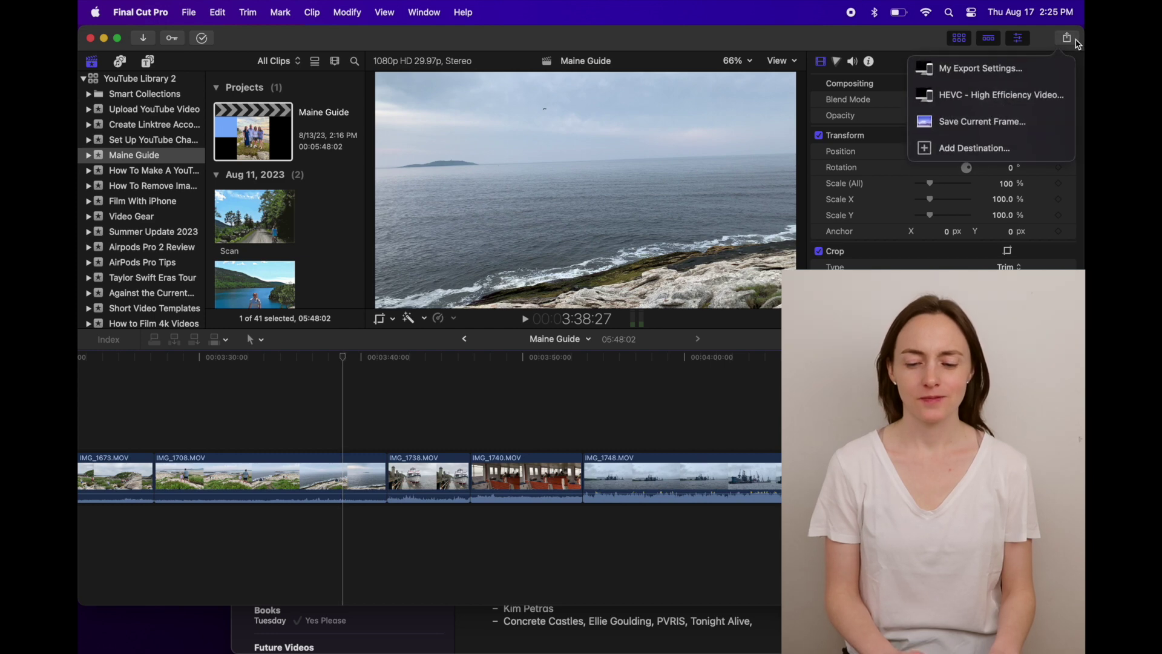
pyautogui.click(1049, 83)
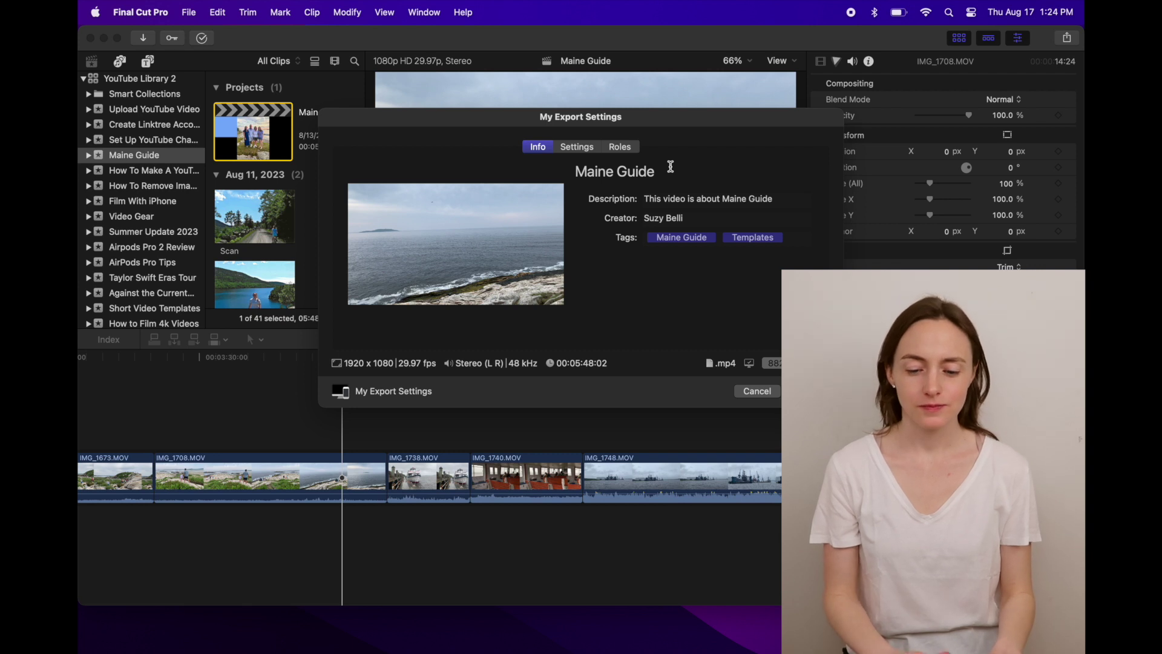
pyautogui.click(584, 149)
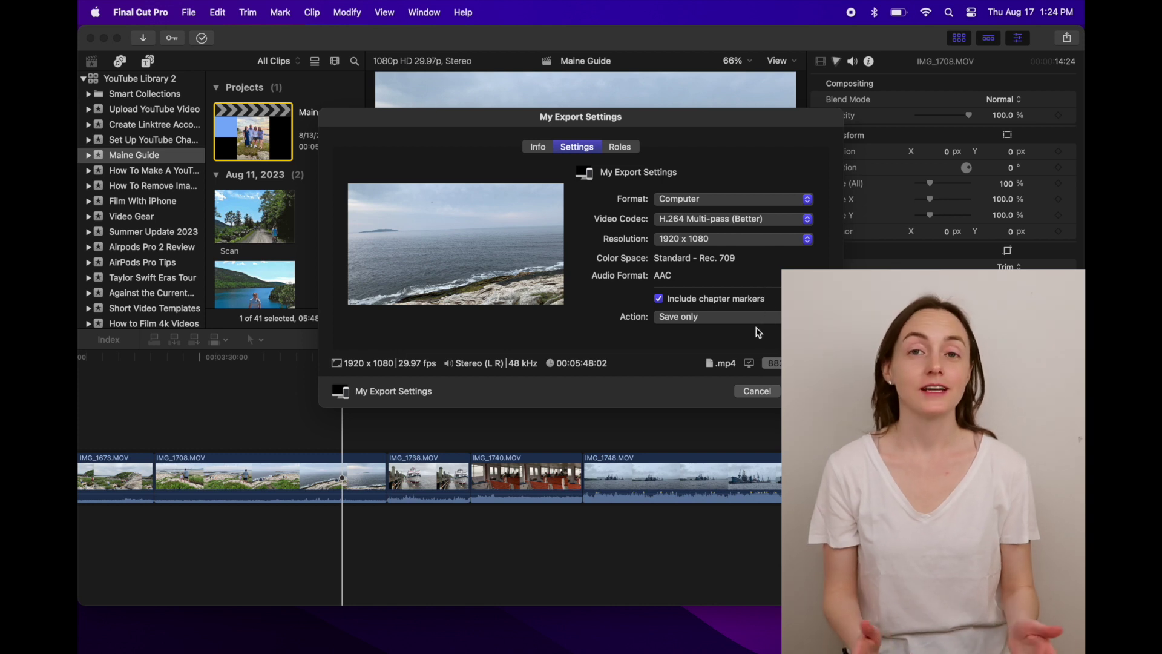
pyautogui.click(802, 390)
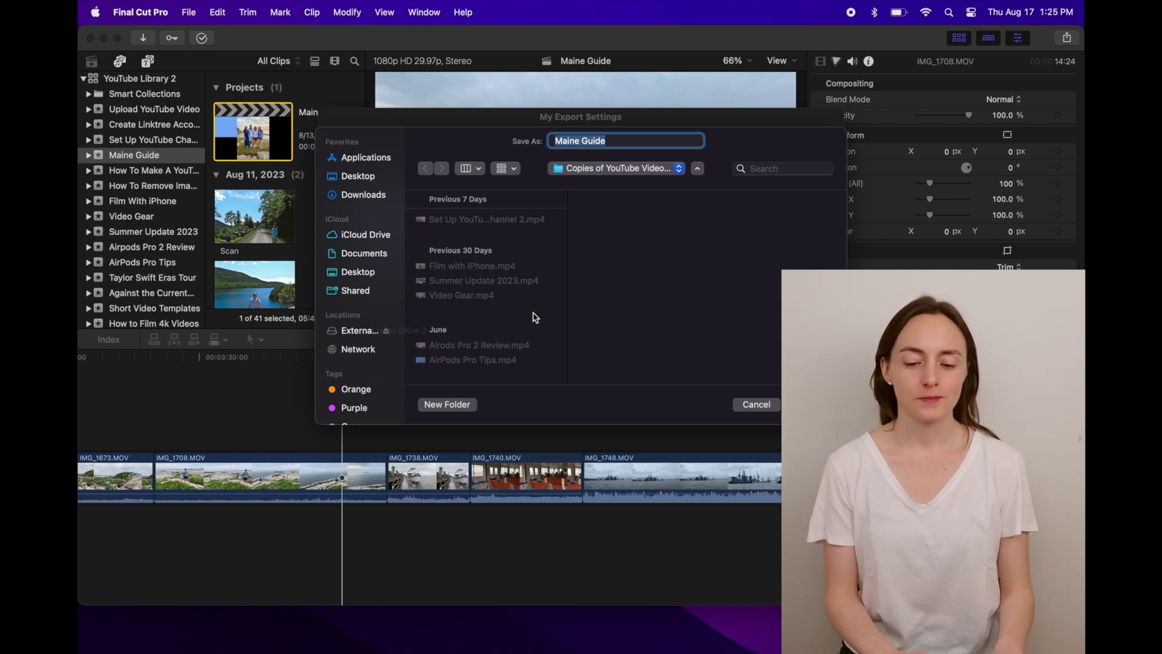
pyautogui.click(365, 332)
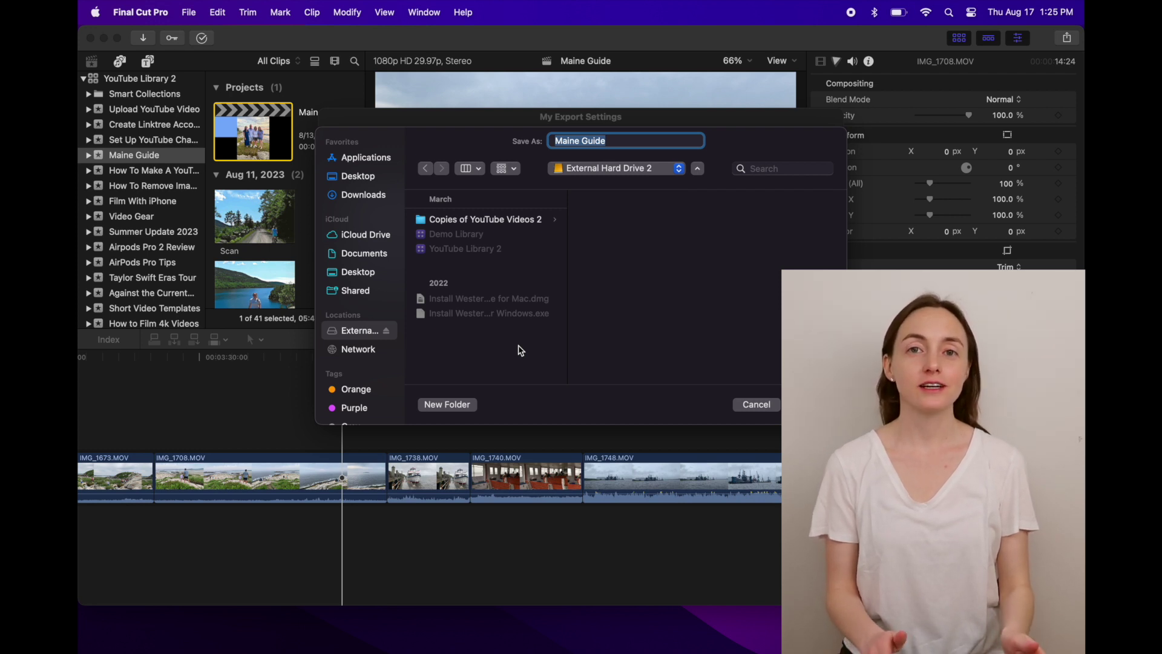
pyautogui.click(548, 222)
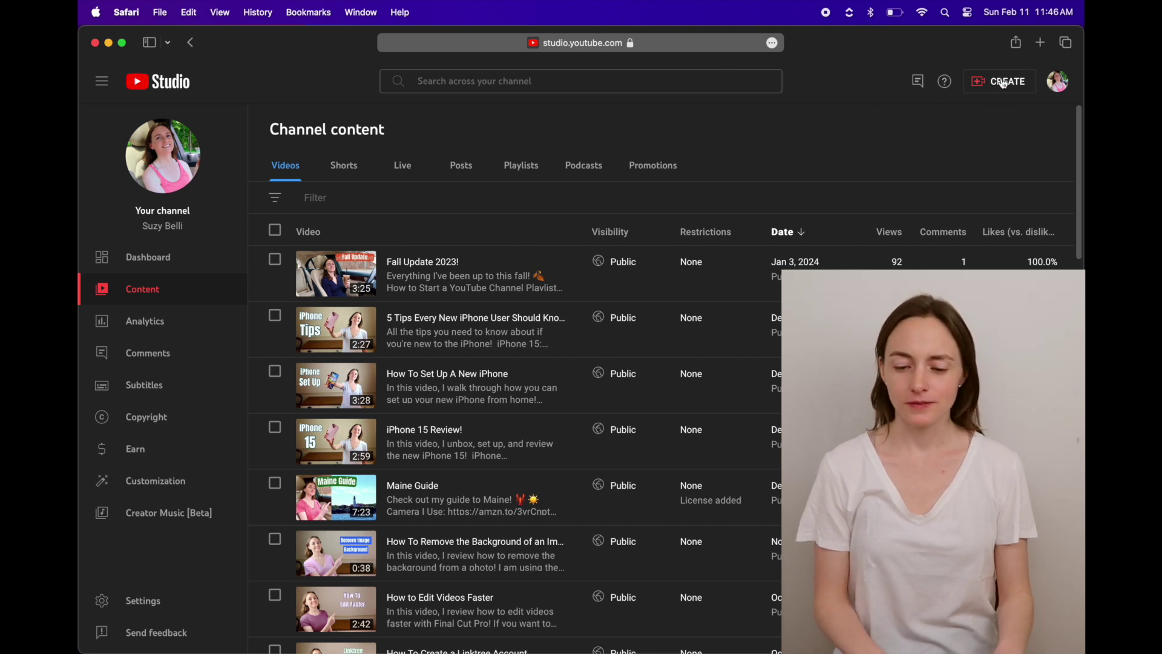
# In YouTube Studio in Safari, upload Maine Guide.mp4 from the Copies of YouTube Videos 2 folder on External Hard Drive 2
pyautogui.click(1002, 83)
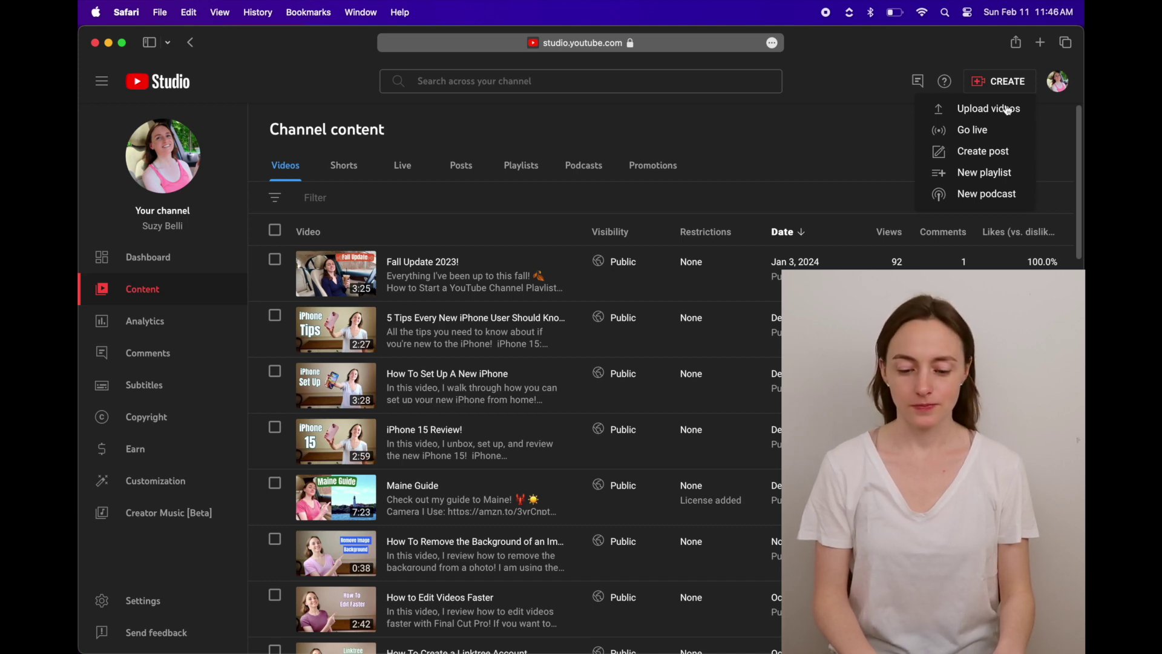
pyautogui.click(1008, 110)
pyautogui.click(595, 433)
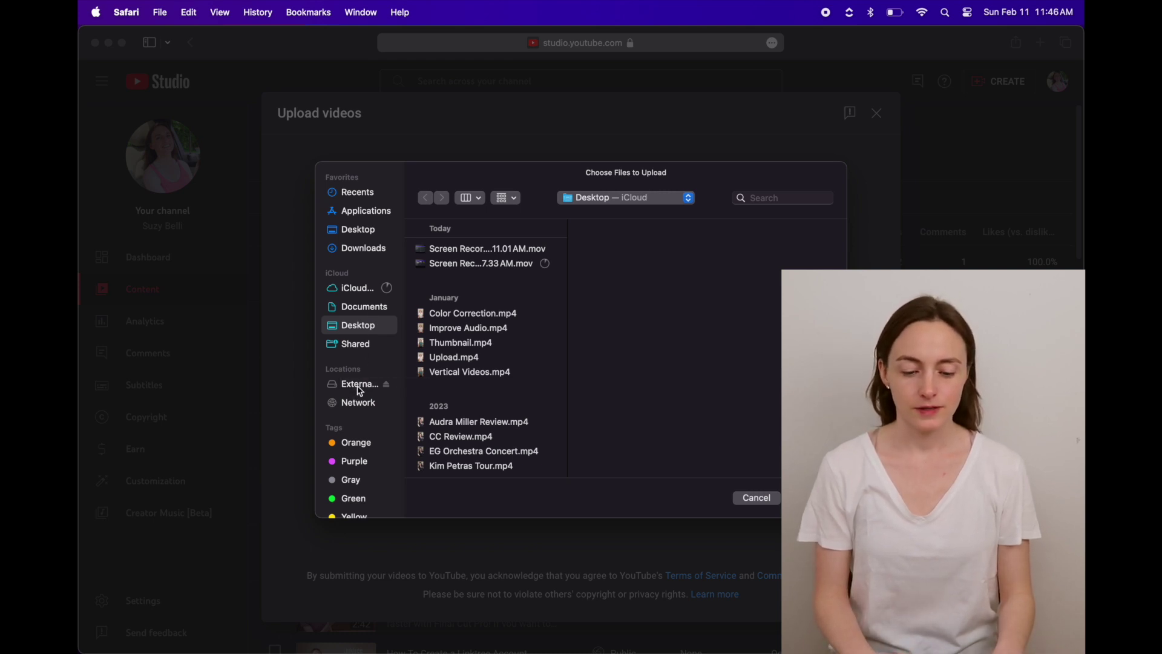
pyautogui.click(359, 387)
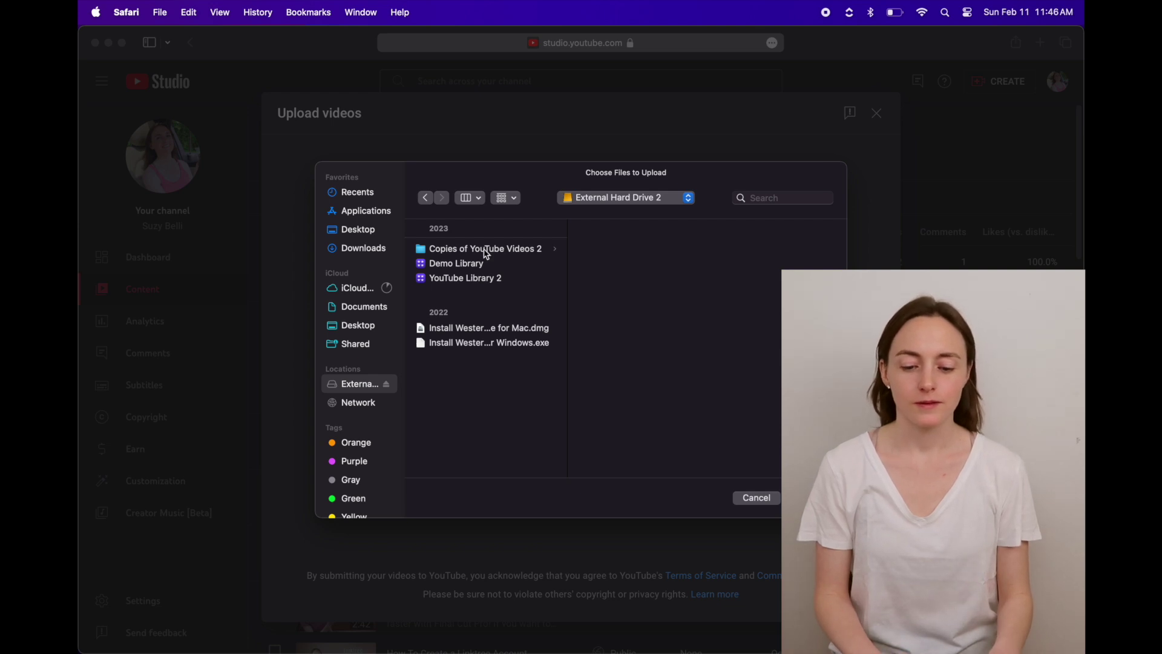
pyautogui.click(486, 253)
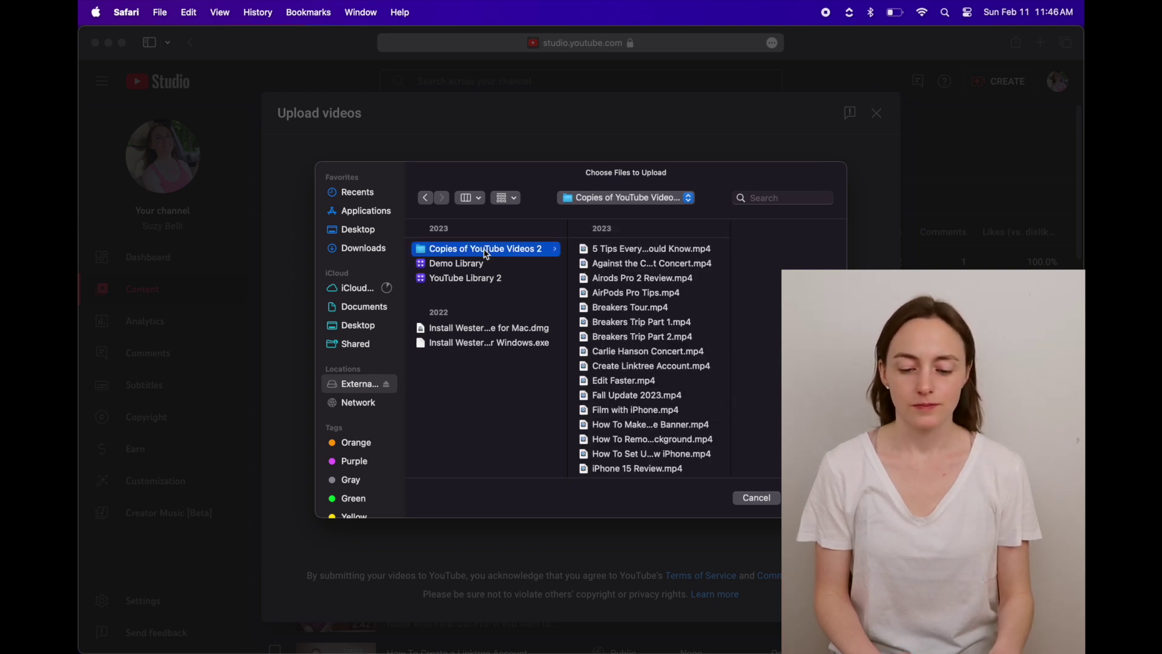
pyautogui.scroll(-5, 668, 359)
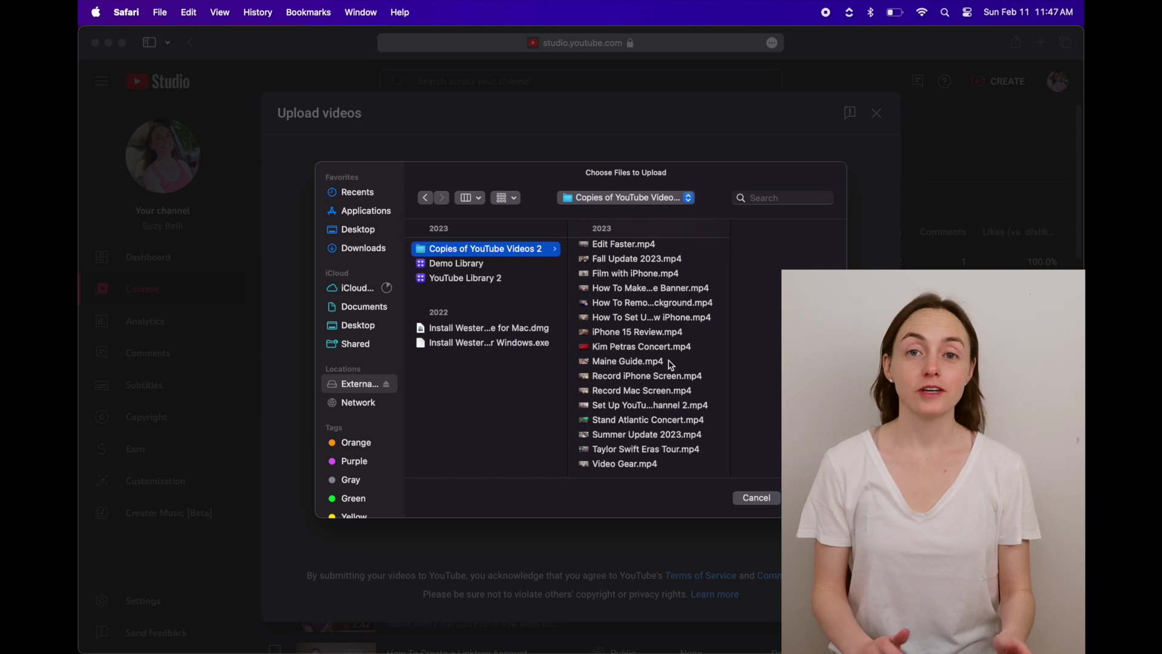
pyautogui.click(670, 364)
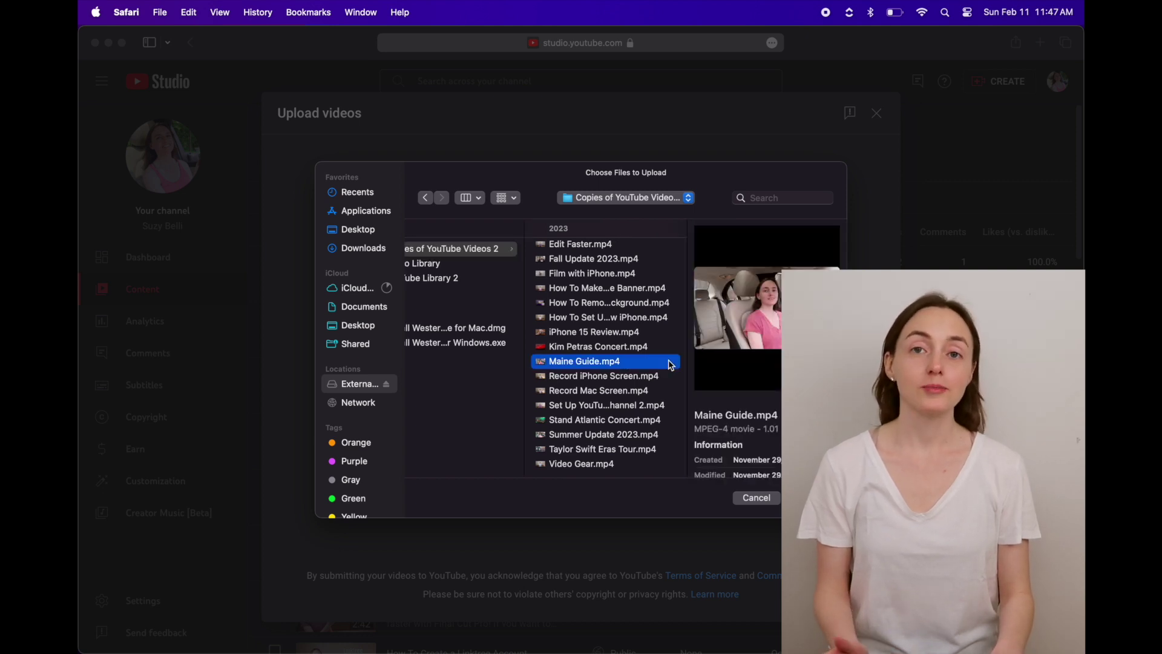
pyautogui.click(810, 497)
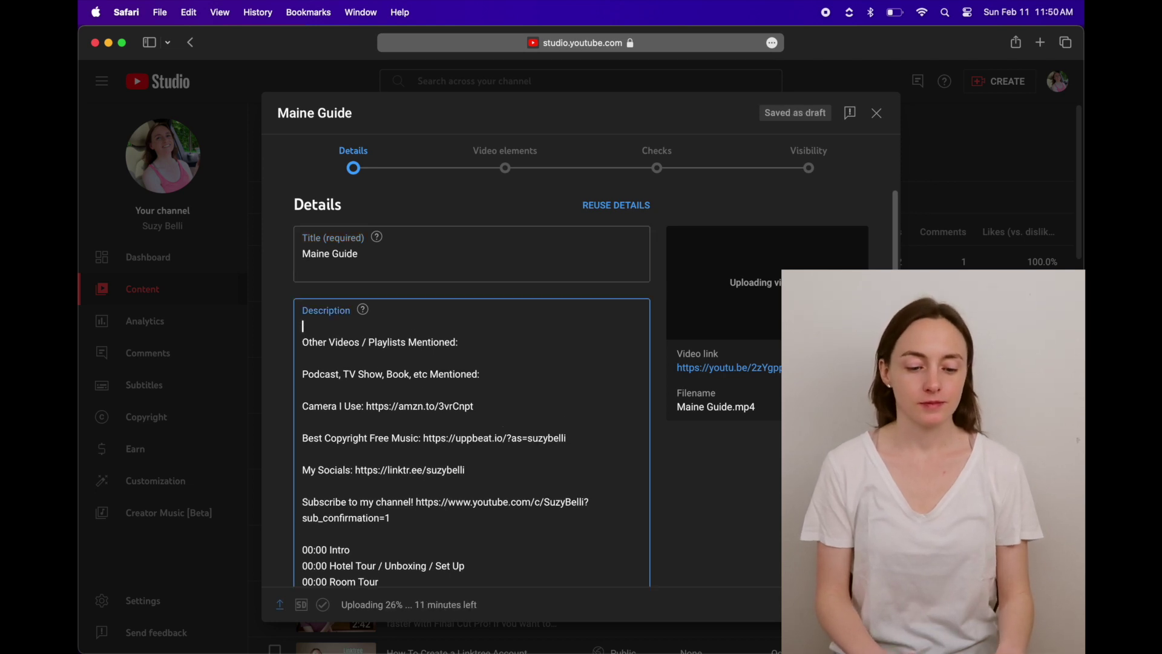
# Begin the video description with "Check out my guide to Maine!" followed by a blank line
pyautogui.write('Check out my guide to')
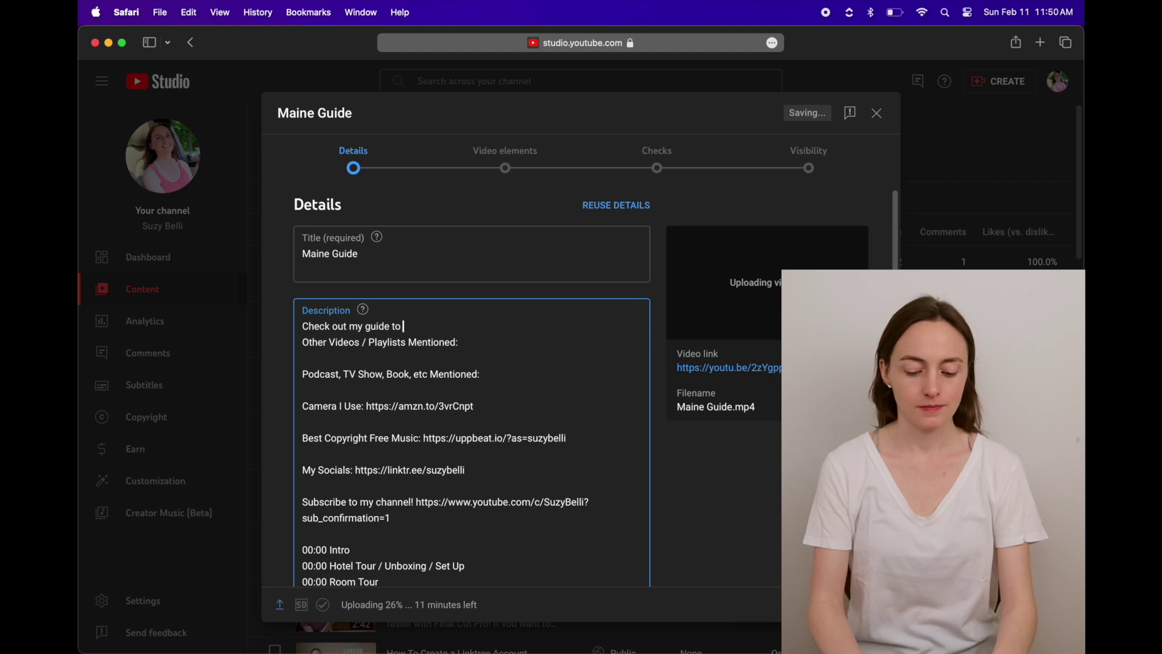
pyautogui.press('Return')
pyautogui.press('Return')
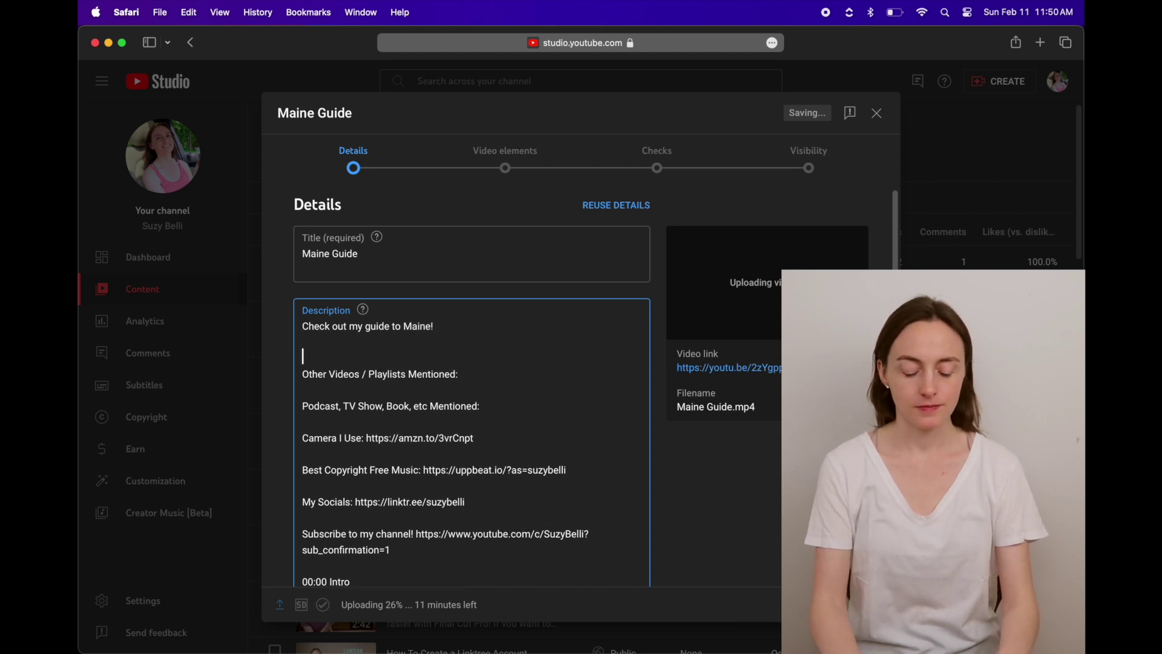
# Add the video to the Travel Guides playlist
pyautogui.scroll(-10, 488, 332)
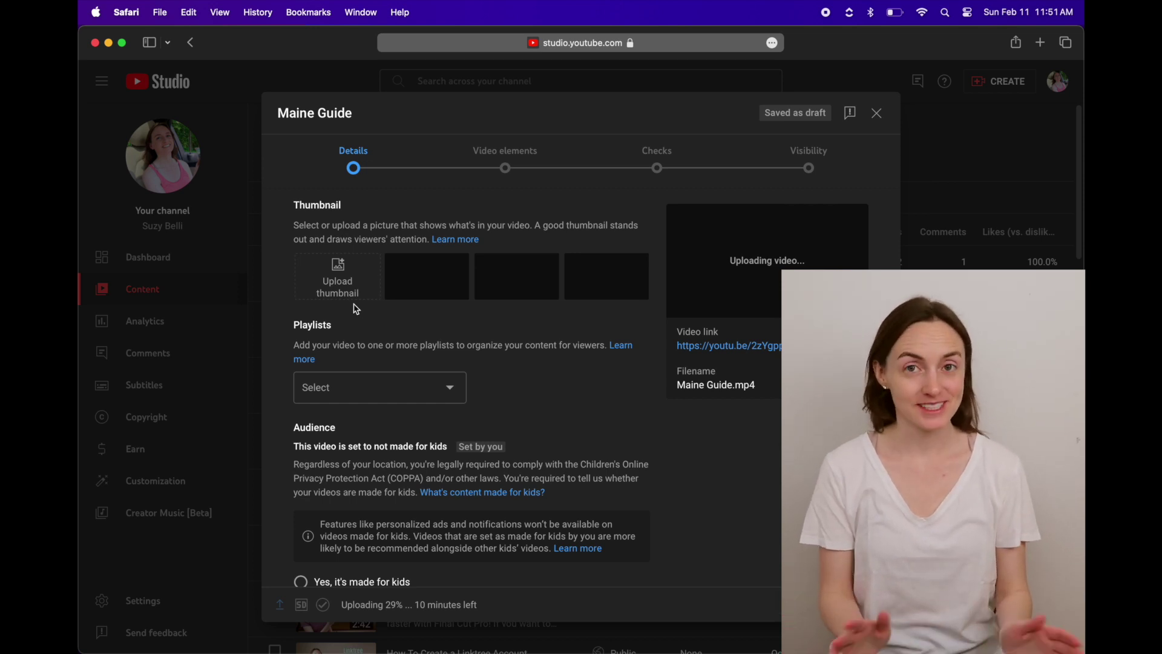
pyautogui.scroll(-3, 475, 279)
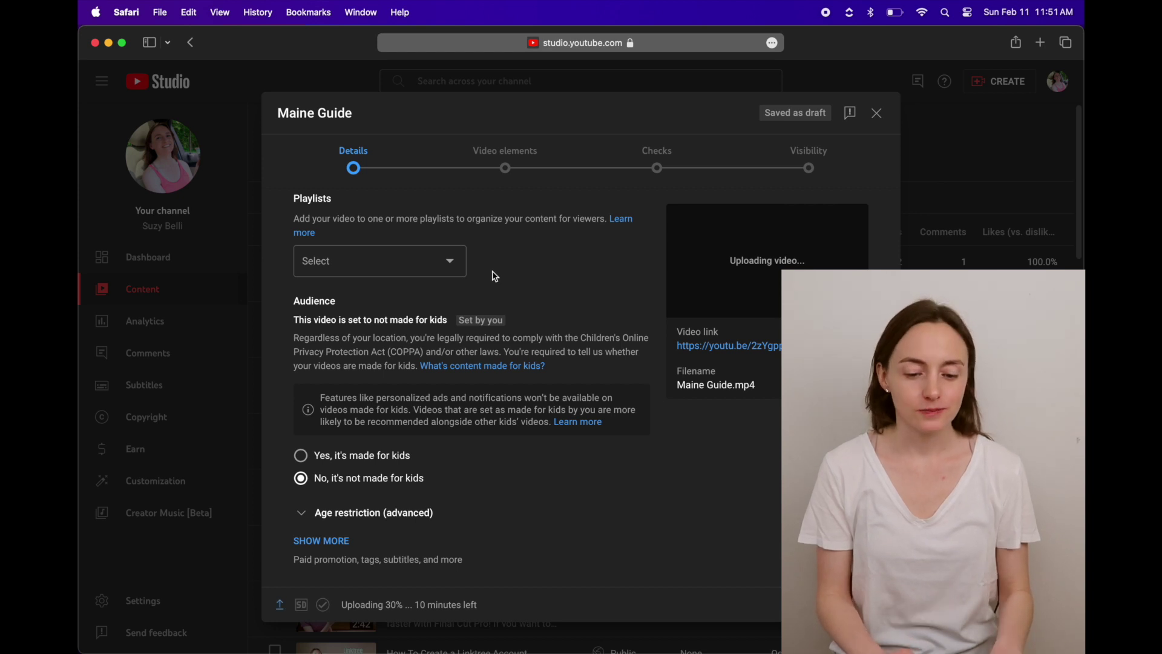
pyautogui.click(424, 266)
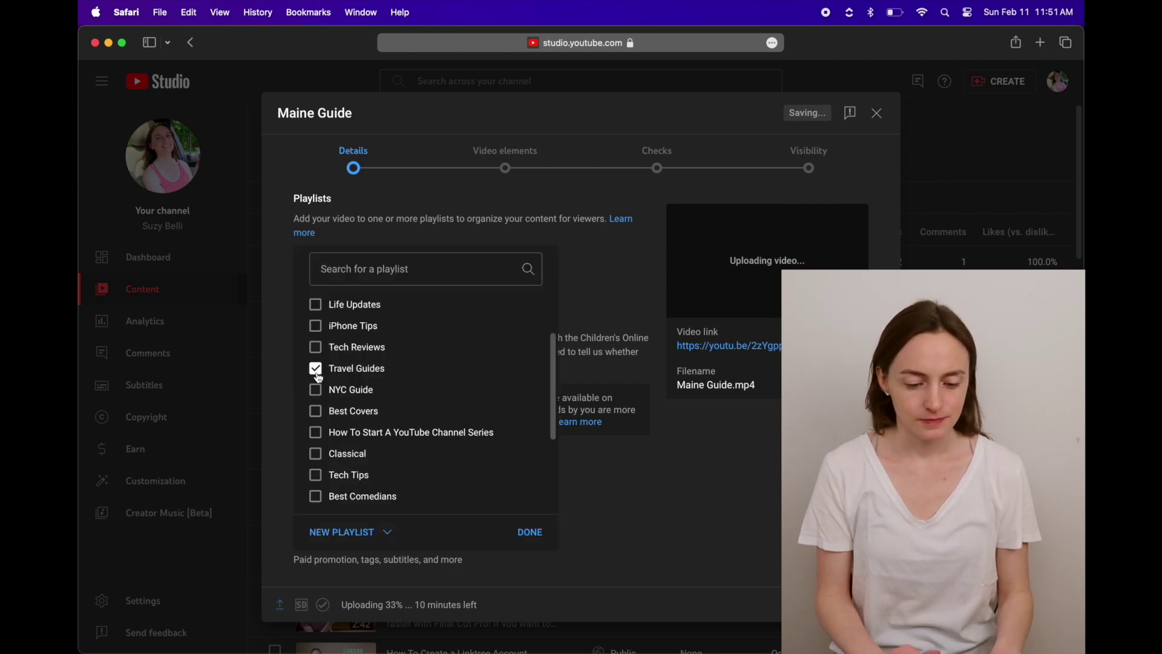
pyautogui.click(531, 533)
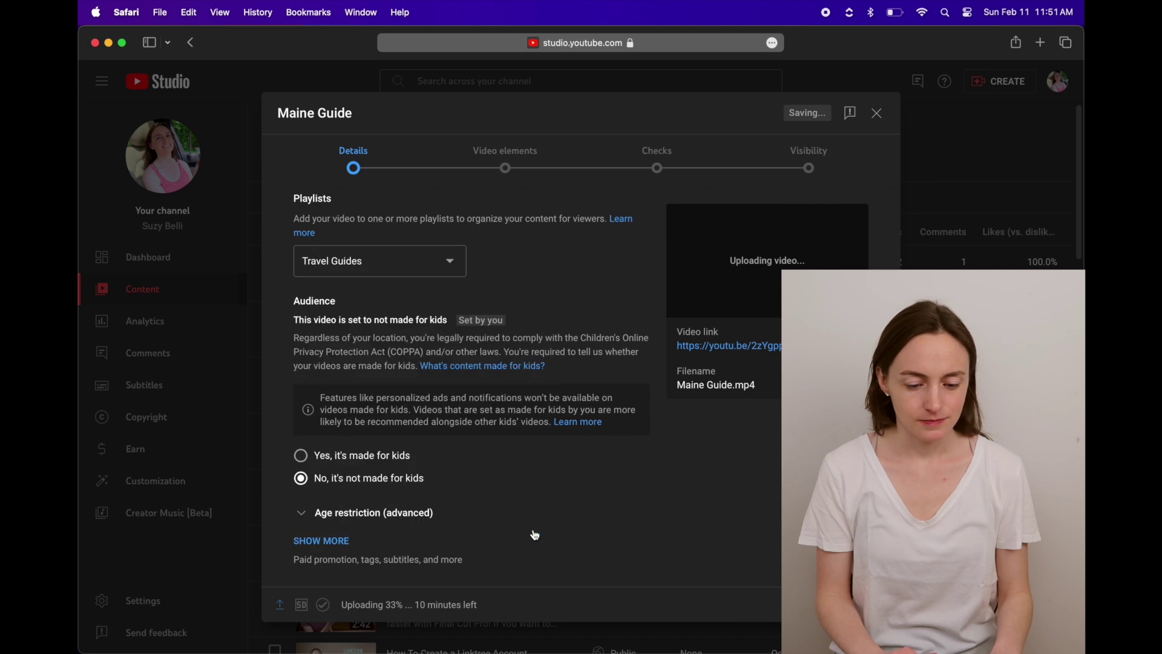
# Expand the advanced age restriction settings and reveal the additional video details, such as paid promotion and tags
pyautogui.scroll(-1, 535, 535)
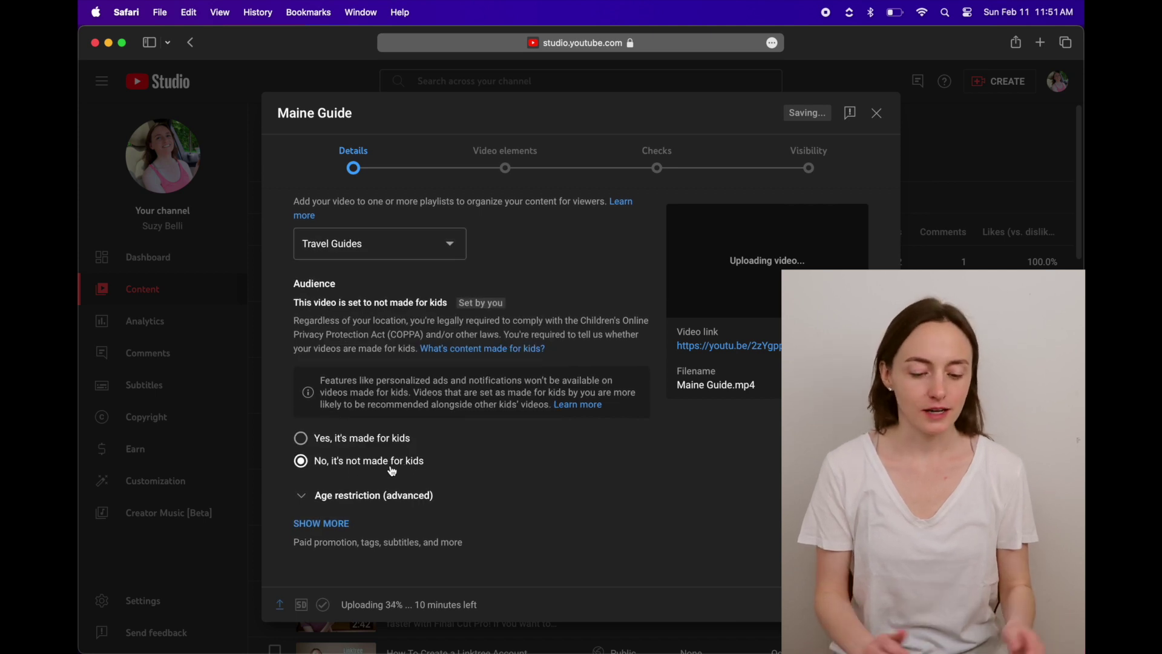
pyautogui.click(359, 494)
pyautogui.scroll(-2, 372, 492)
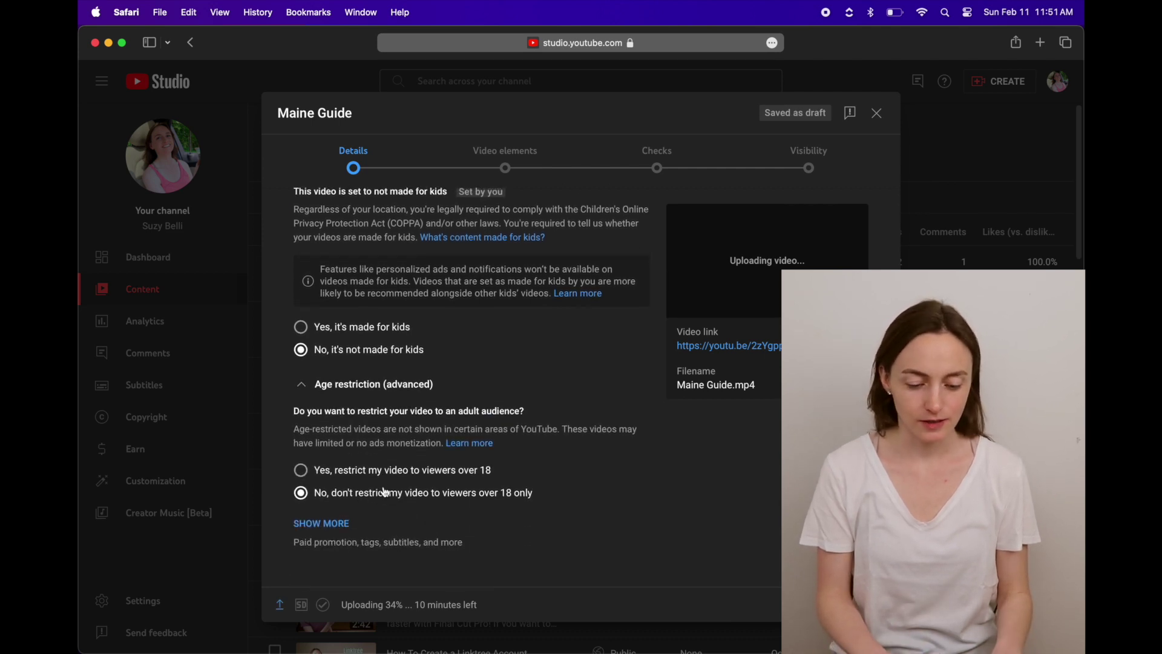
pyautogui.click(340, 517)
pyautogui.scroll(-4, 496, 498)
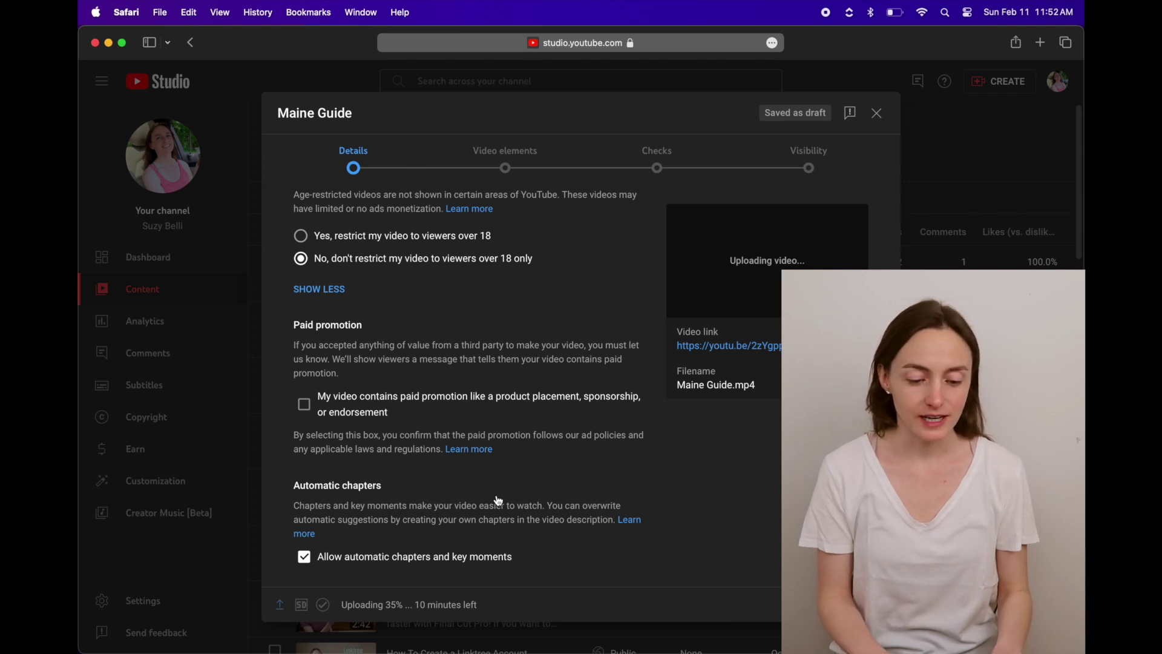
# Add the video tags "maine guide", "maine", "maine trip" and "lobsters"
pyautogui.scroll(-5, 498, 499)
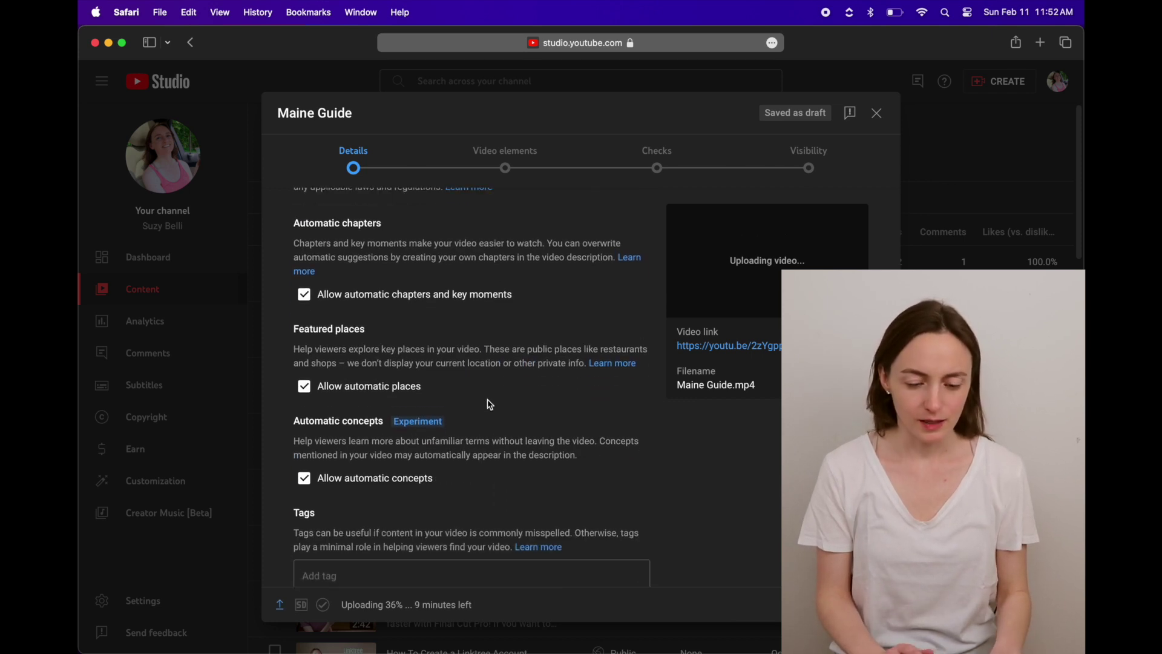
pyautogui.scroll(-3, 489, 404)
pyautogui.click(468, 321)
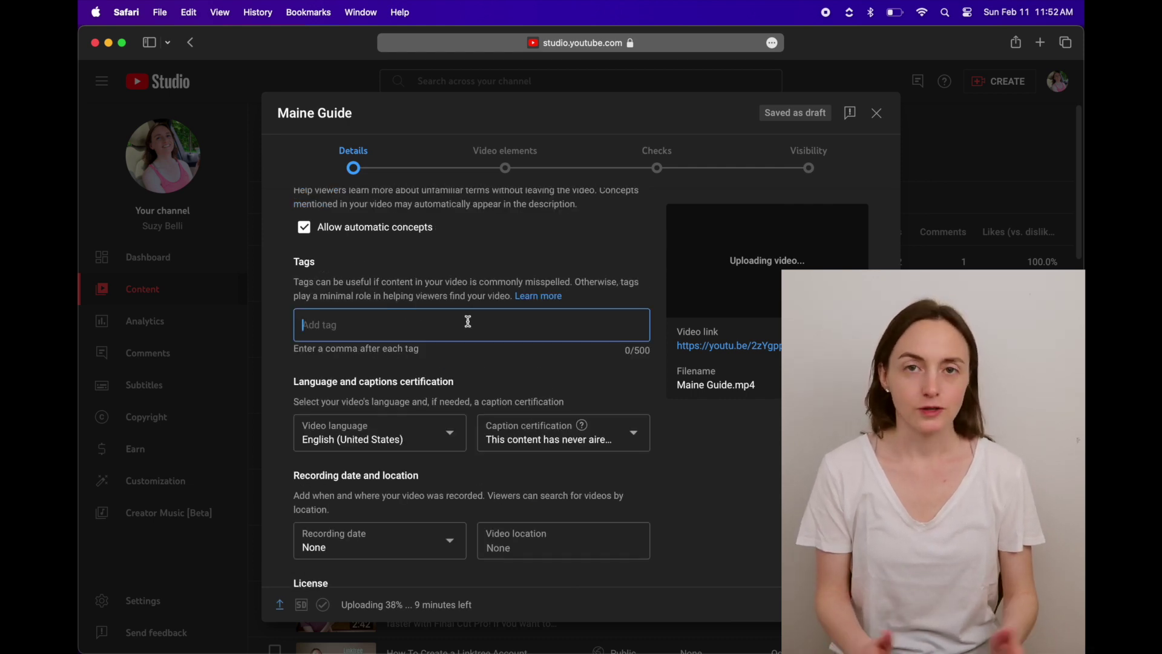
pyautogui.write('maine guide,maine,')
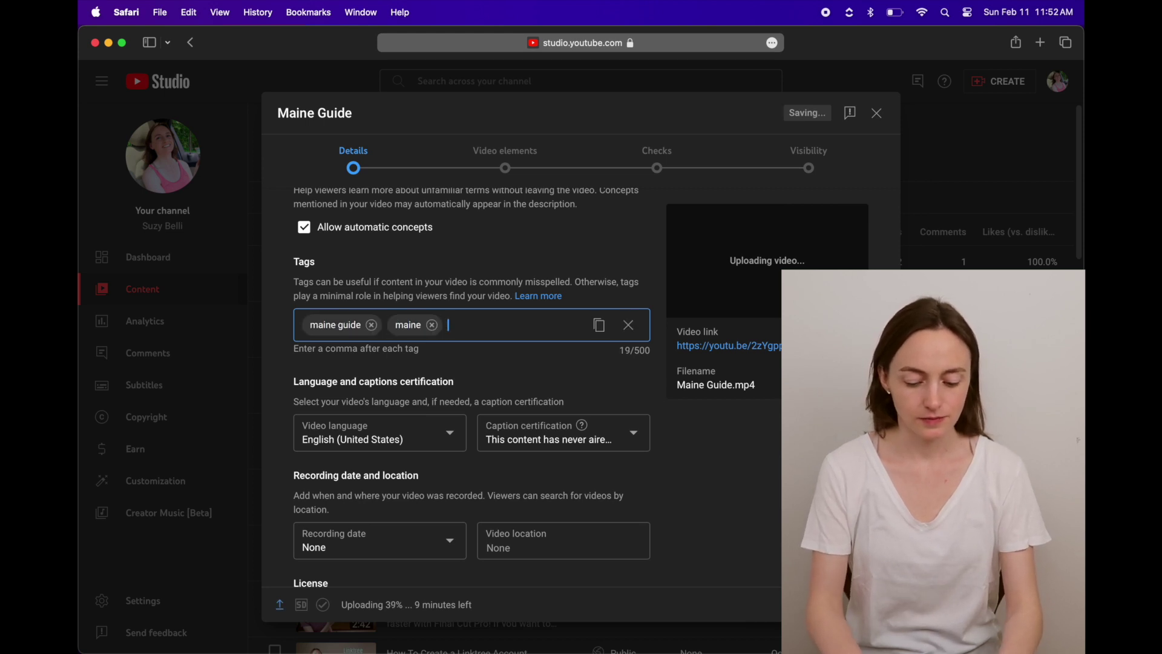
pyautogui.write('maine trip,')
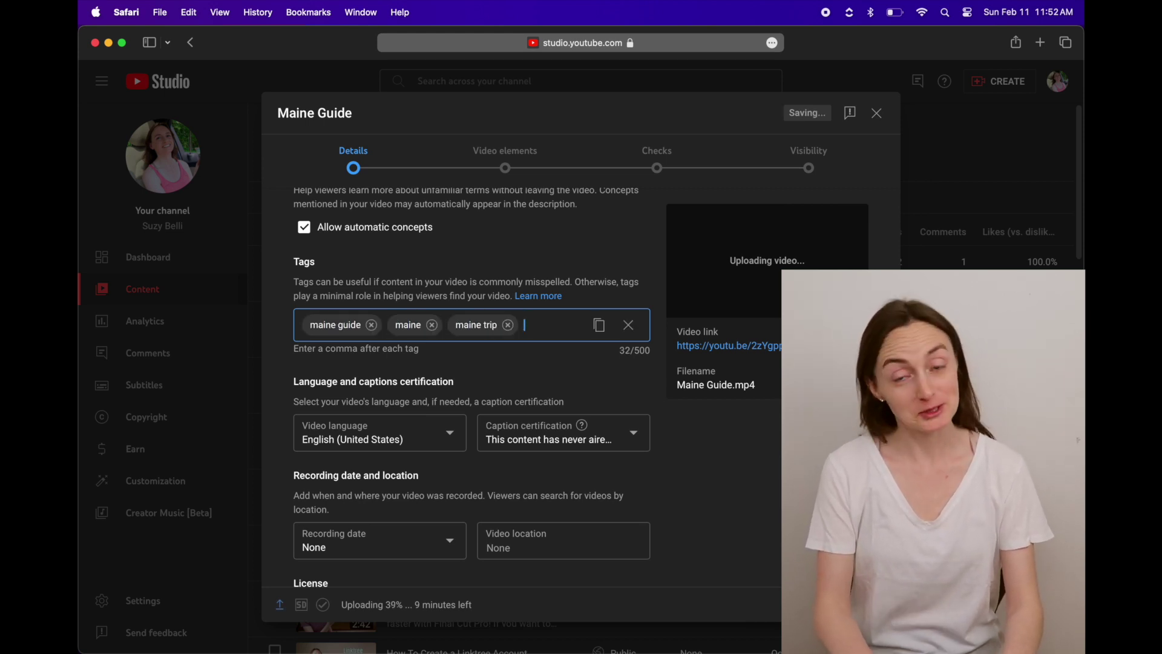
pyautogui.write('lobsters,')
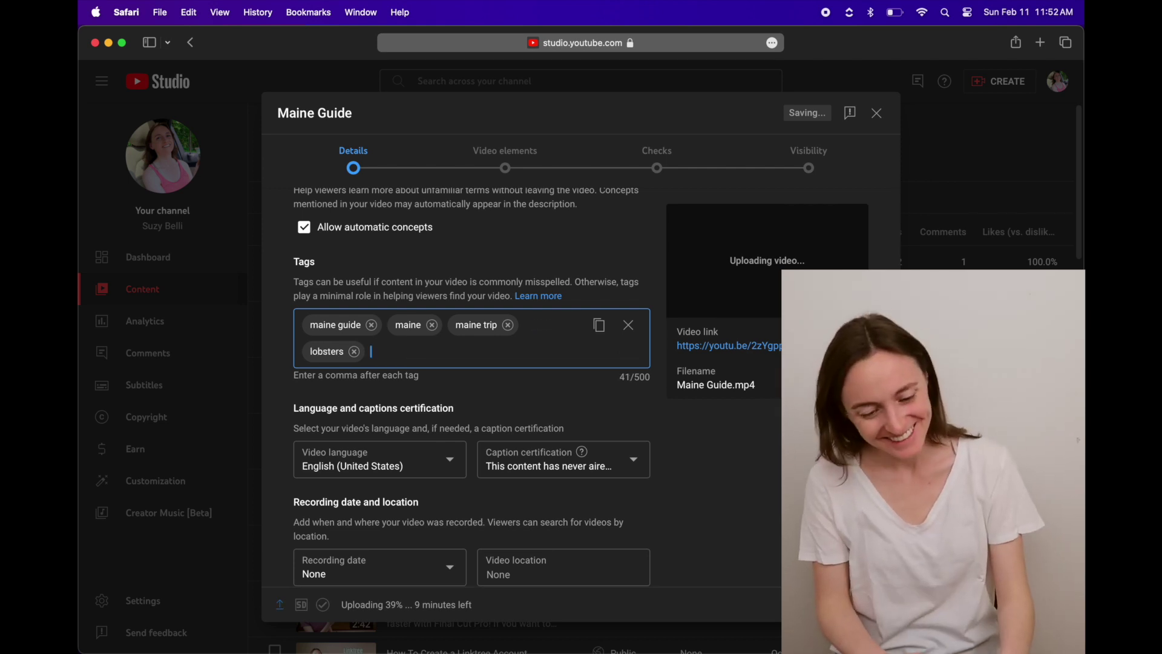
# Remove the "lobsters" tag and add the tags "travel guide", "travel tips" and "things to do in maine"
pyautogui.scroll(-1, 356, 337)
pyautogui.click(354, 335)
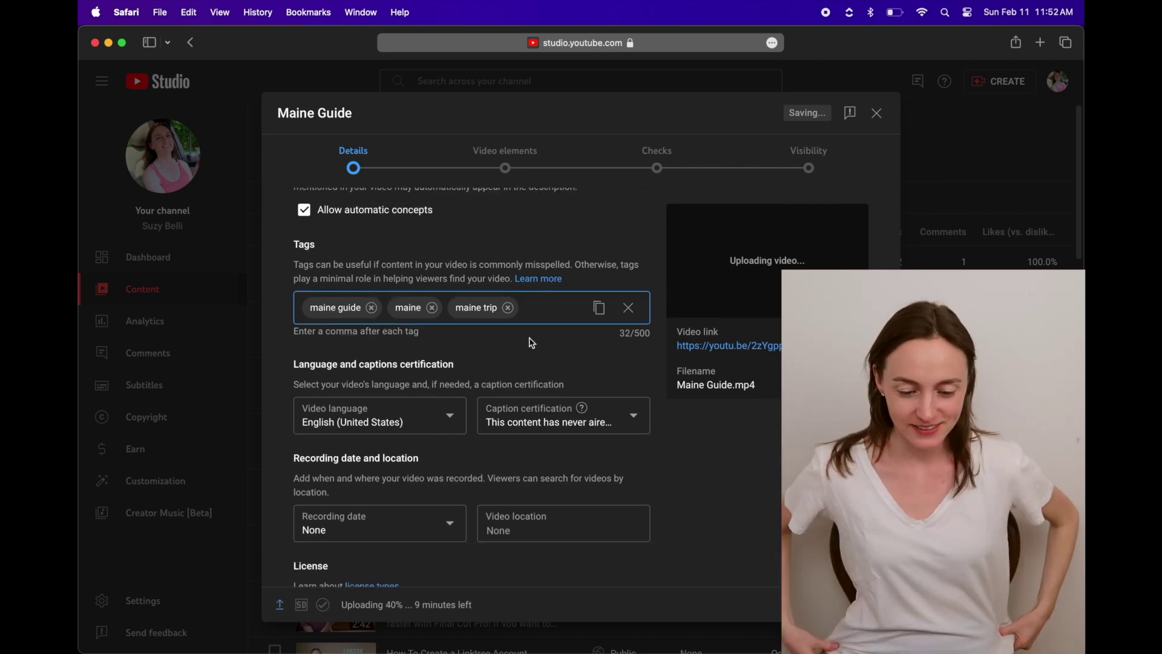
pyautogui.write('travel')
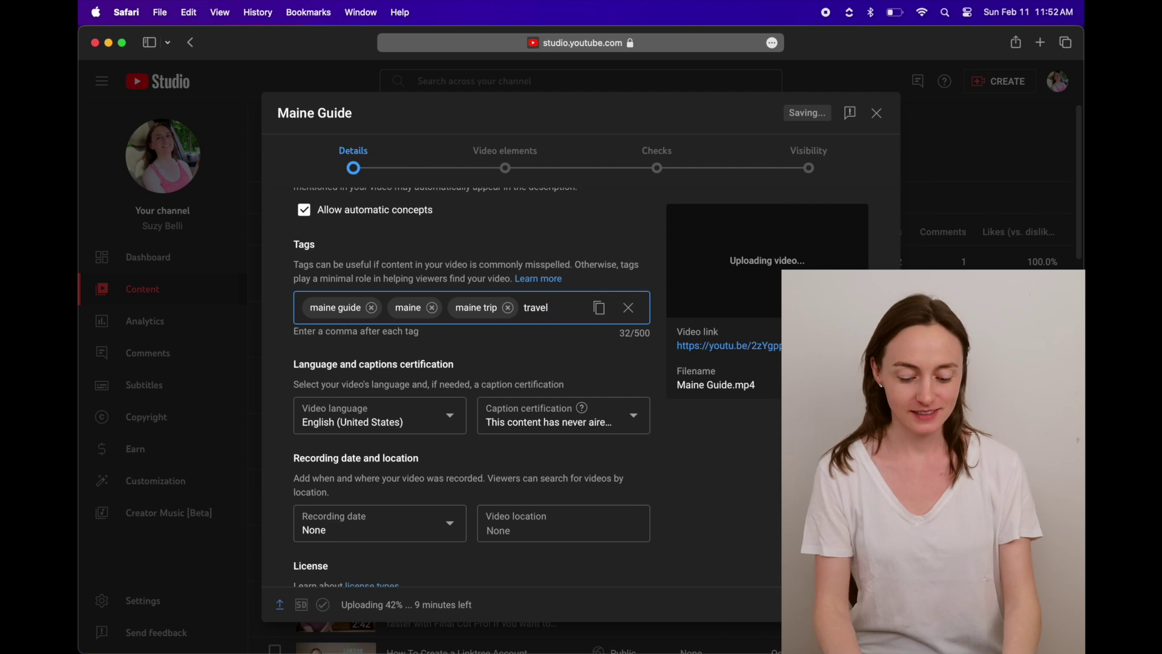
pyautogui.write(' guide,travel tips, things to do in maine,')
# Set the video location to Maine
pyautogui.scroll(-2, 661, 356)
pyautogui.scroll(-3, 662, 356)
pyautogui.scroll(-2, 663, 356)
pyautogui.click(550, 303)
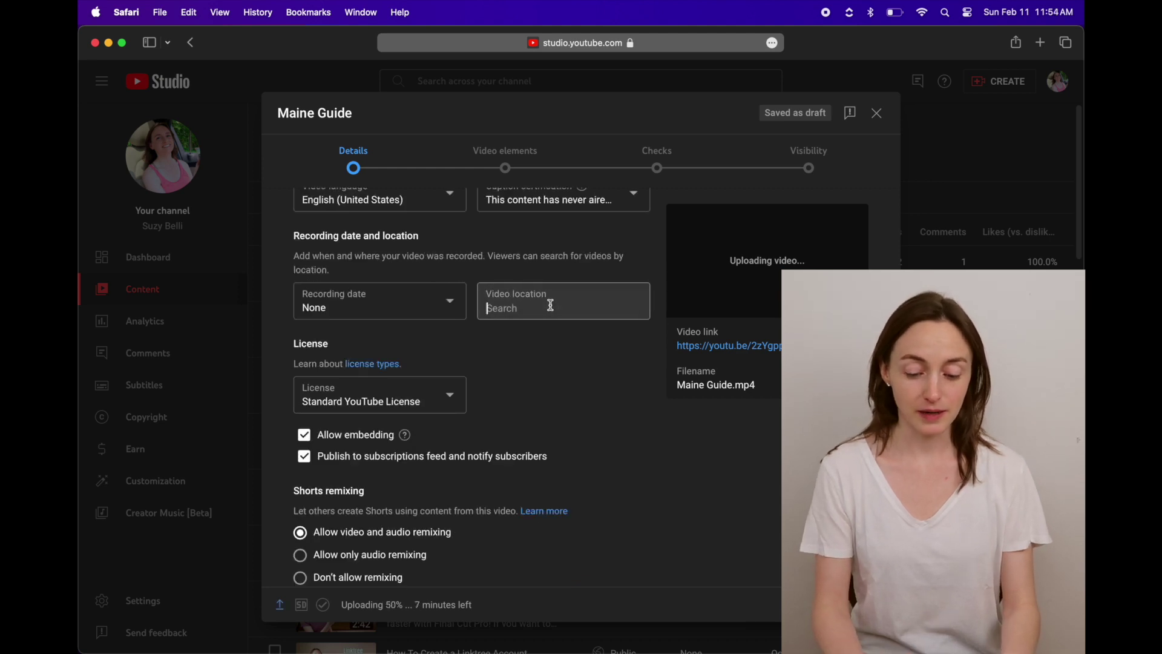
pyautogui.write('maine')
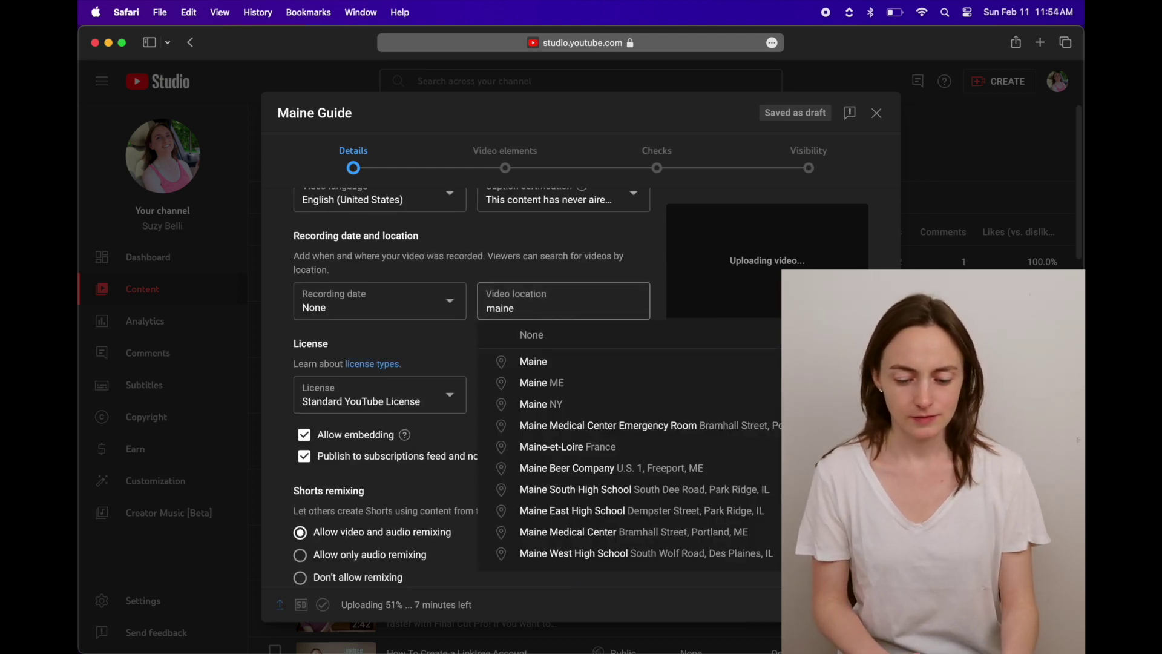
pyautogui.click(547, 381)
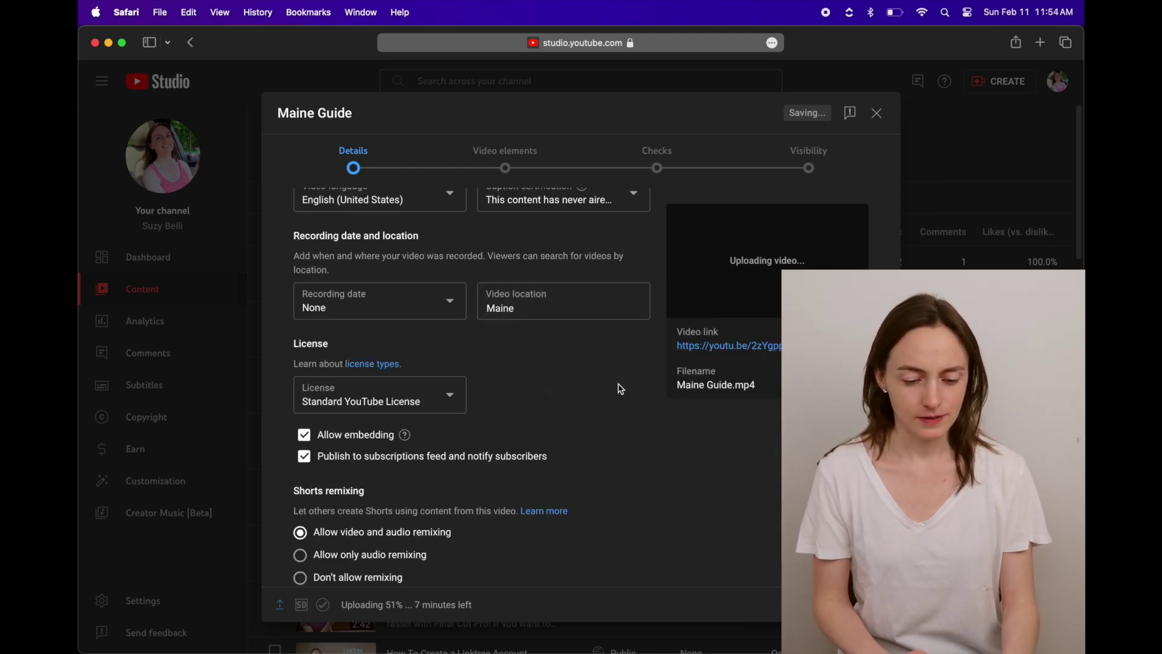
# Set the video category to Travel & Events
pyautogui.scroll(-8, 621, 389)
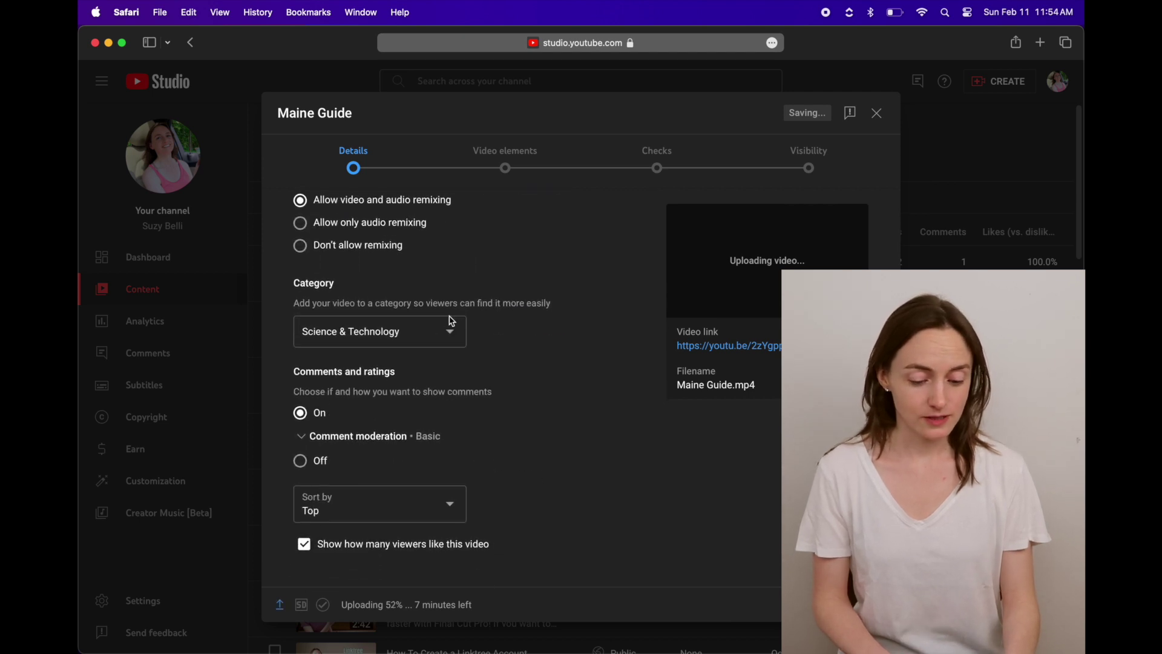
pyautogui.click(424, 344)
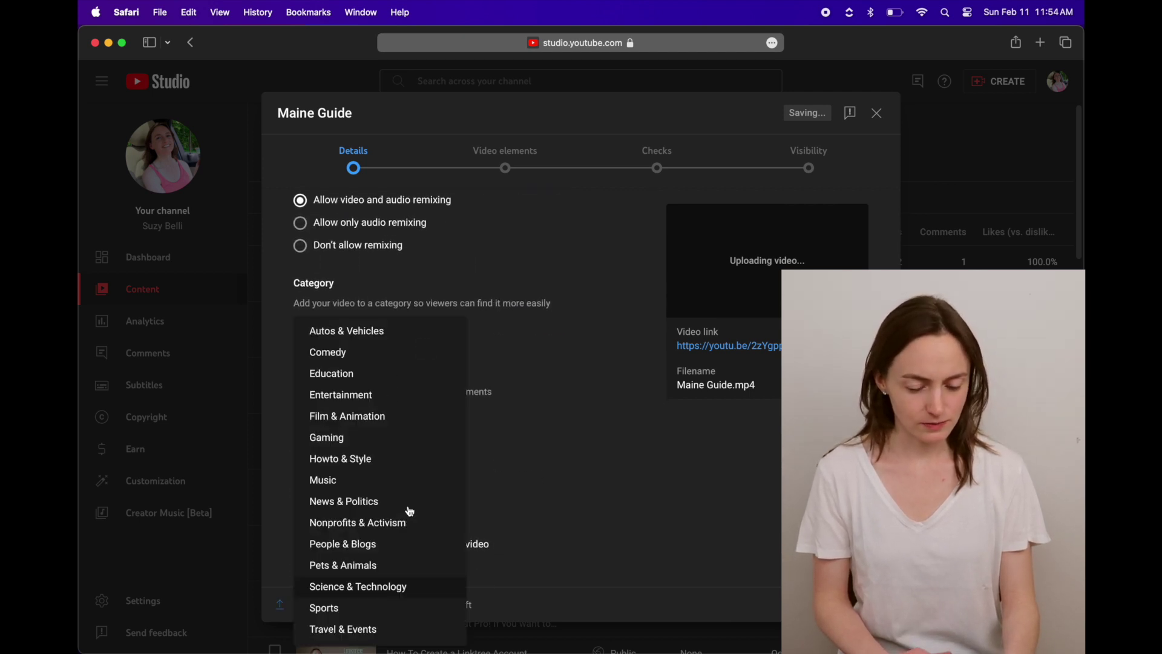
pyautogui.click(344, 630)
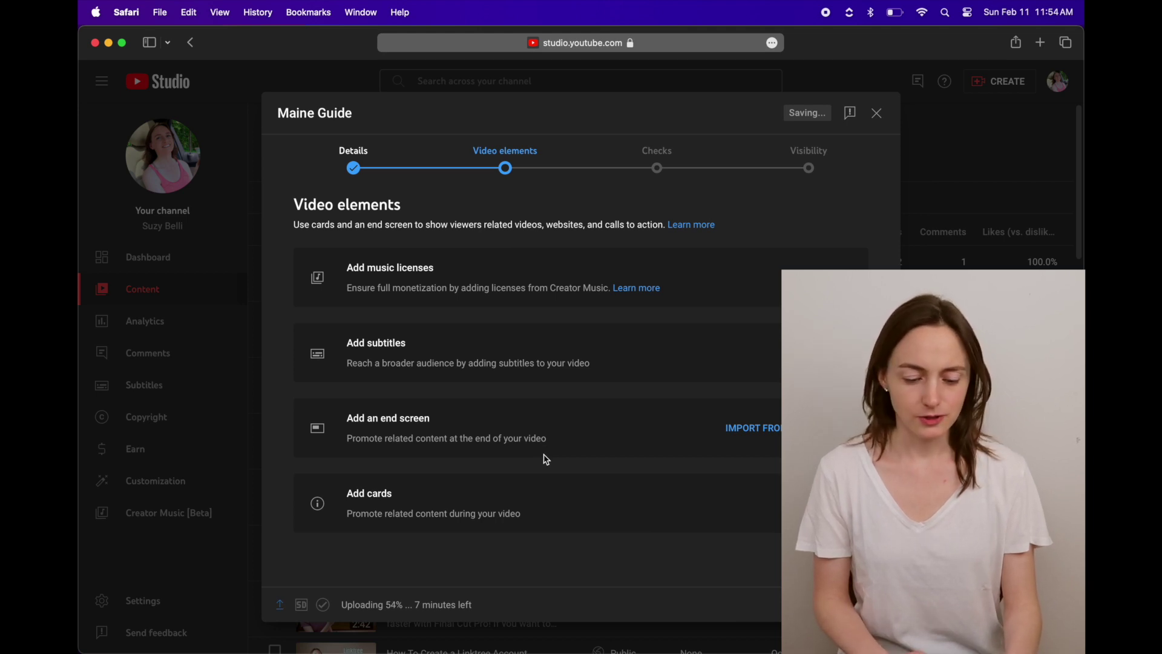
# Add an end screen imported from the latest video and select its Best for viewer video element
pyautogui.click(847, 428)
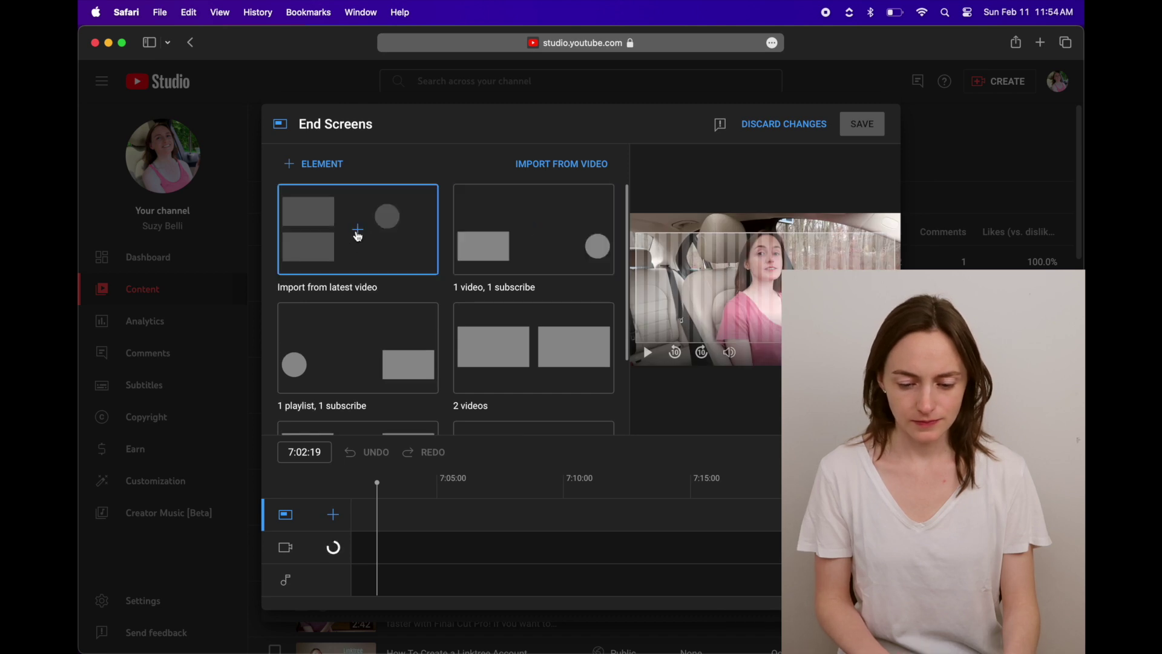
pyautogui.click(358, 235)
pyautogui.click(644, 237)
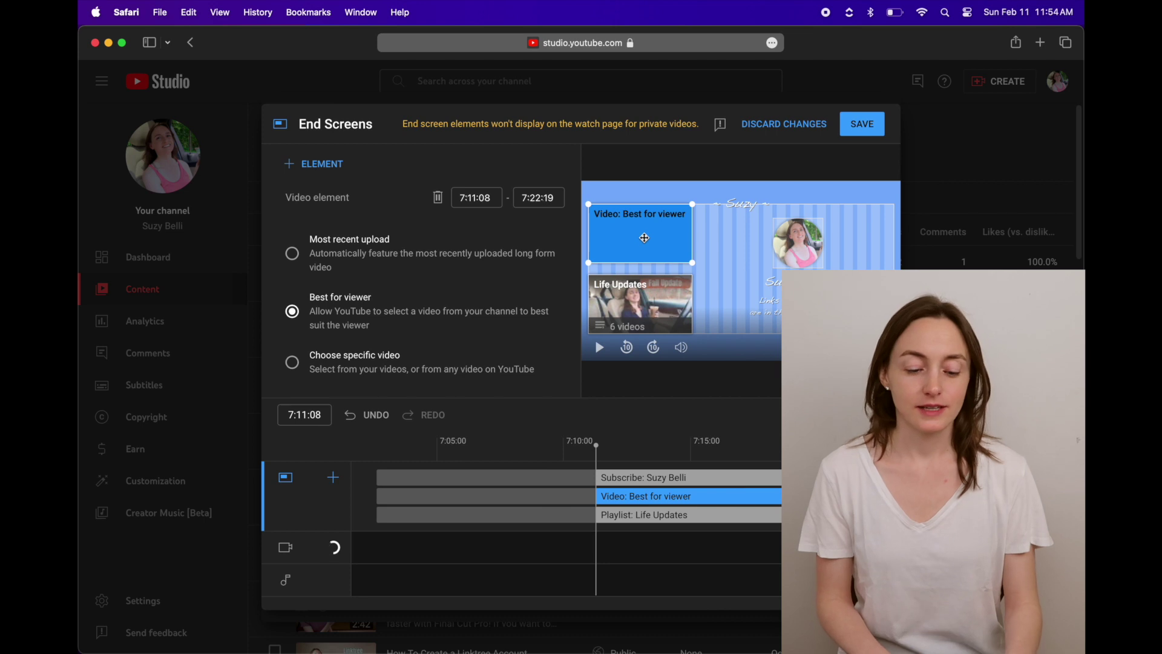
# Replace the end screen's Life Updates playlist with Travel Guides and save the end screen
pyautogui.click(647, 301)
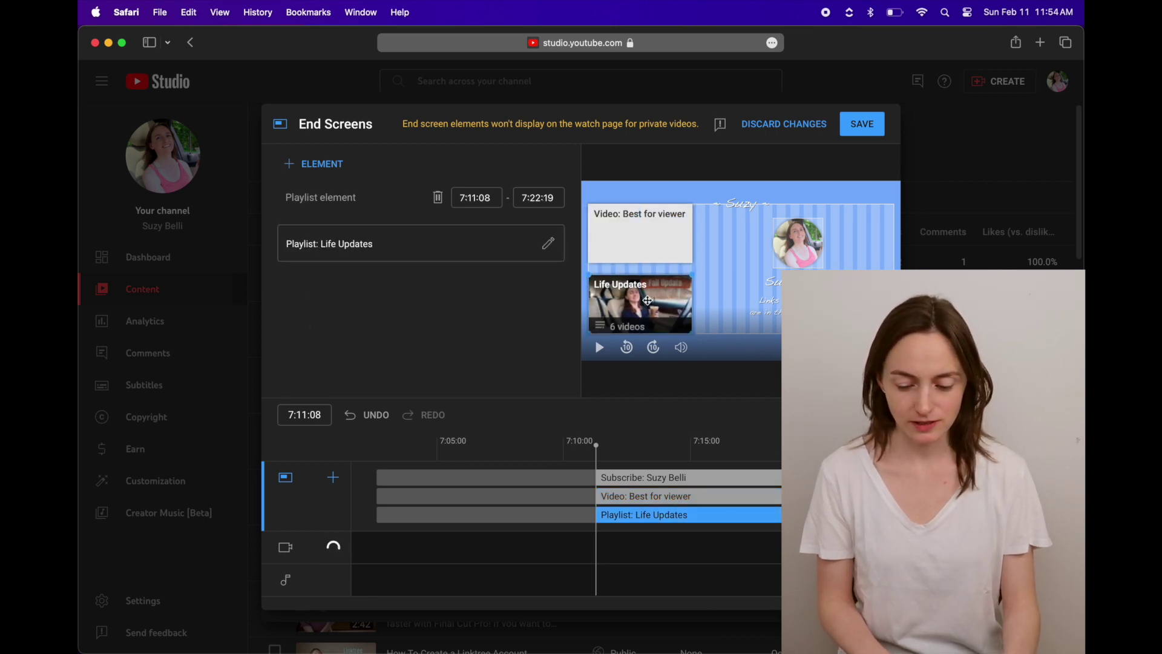
pyautogui.click(547, 244)
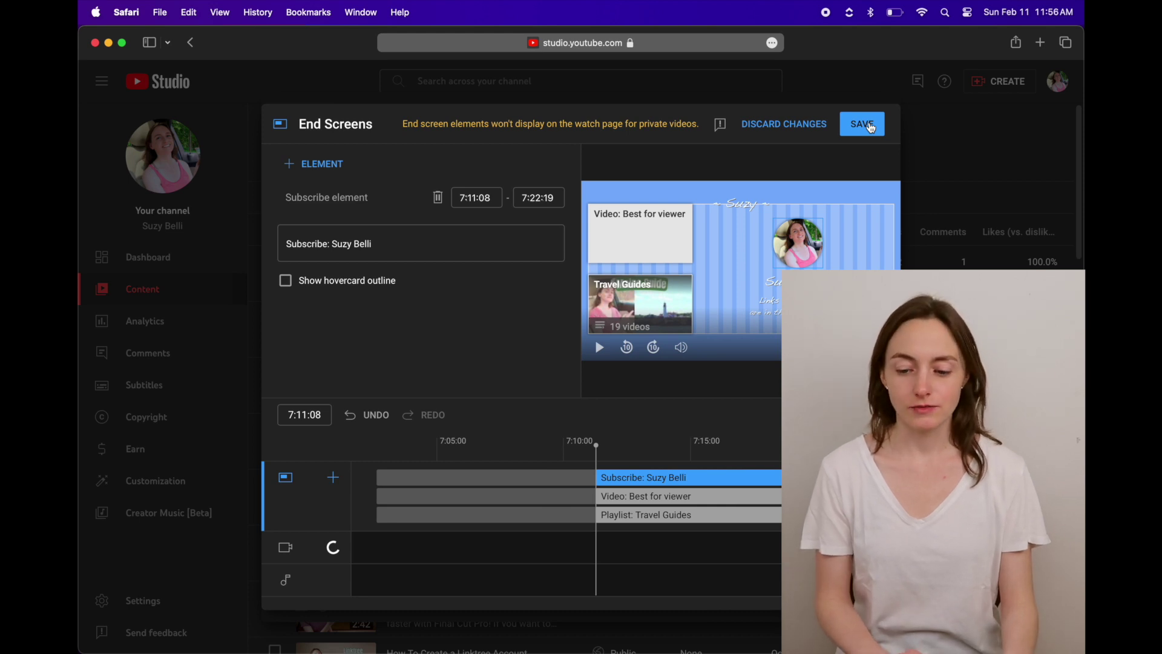
pyautogui.click(870, 126)
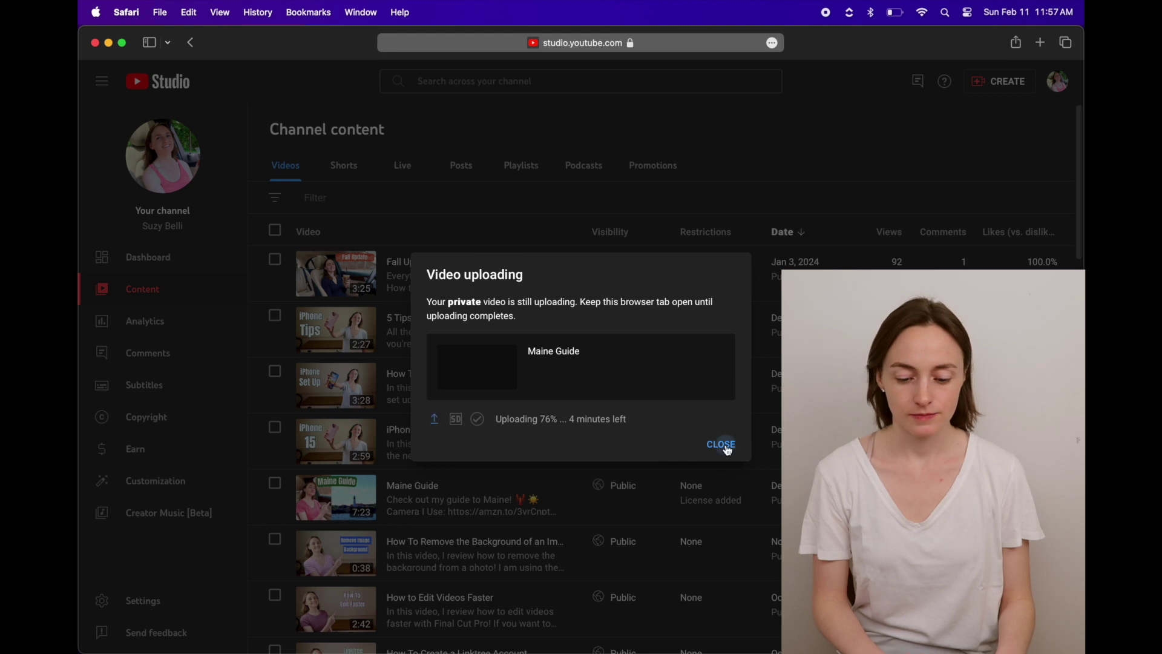
# Open the details of the pending Maine Guide upload and schedule it as public for Feb 14, 2024 at 10:00 AM
pyautogui.click(722, 444)
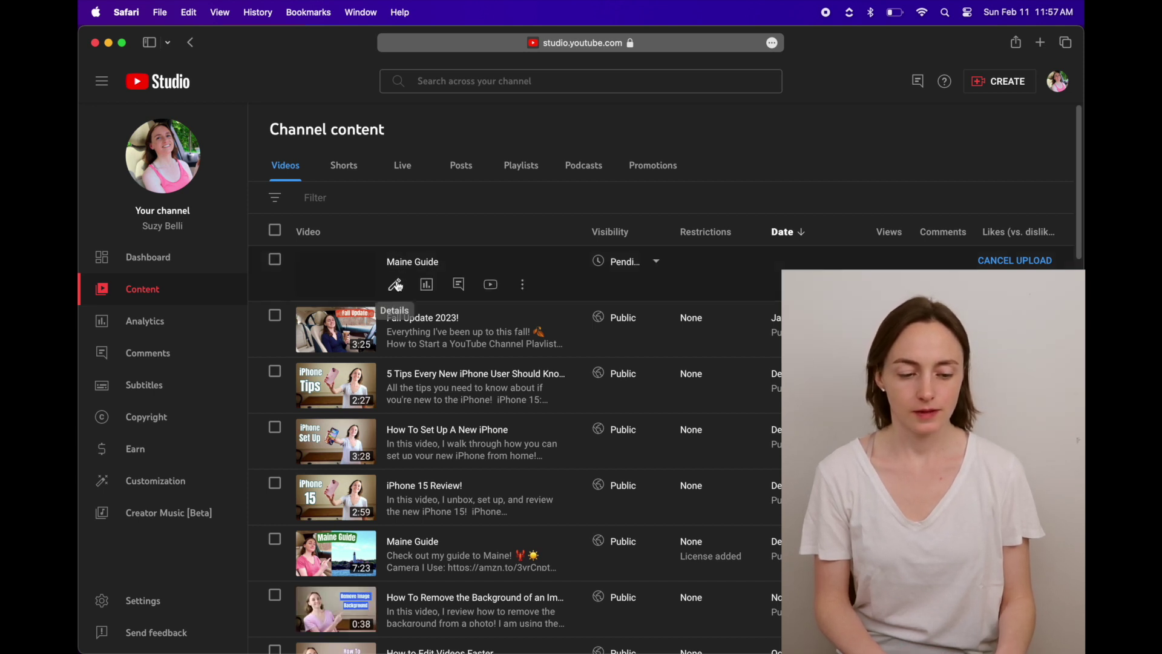
pyautogui.click(395, 284)
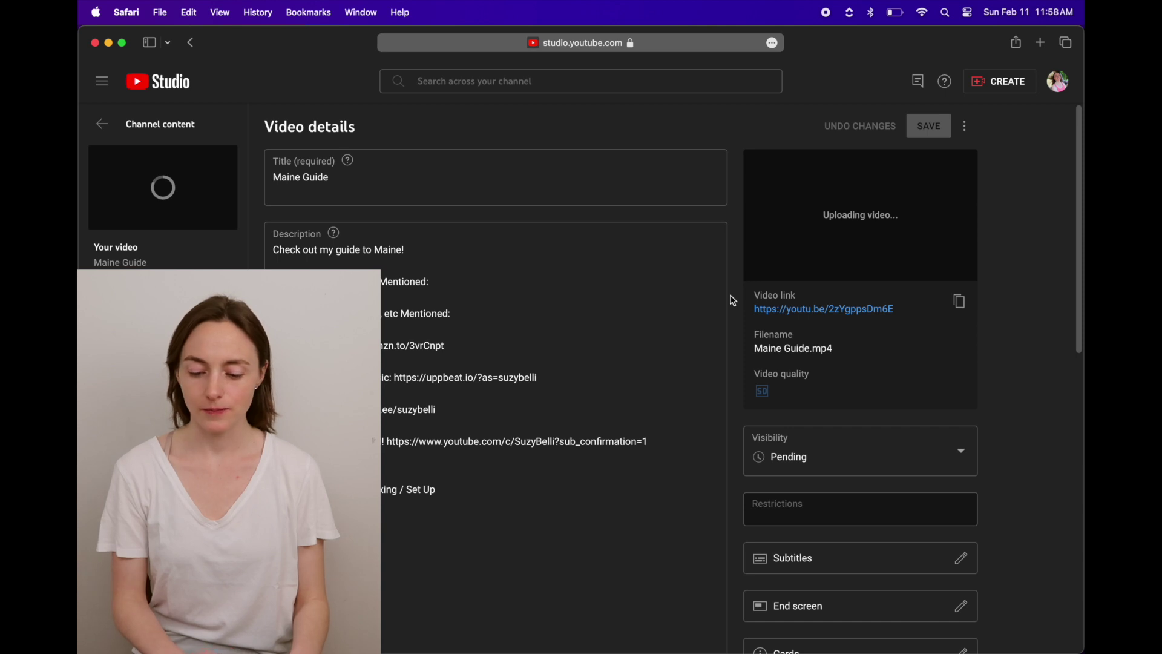
pyautogui.click(882, 456)
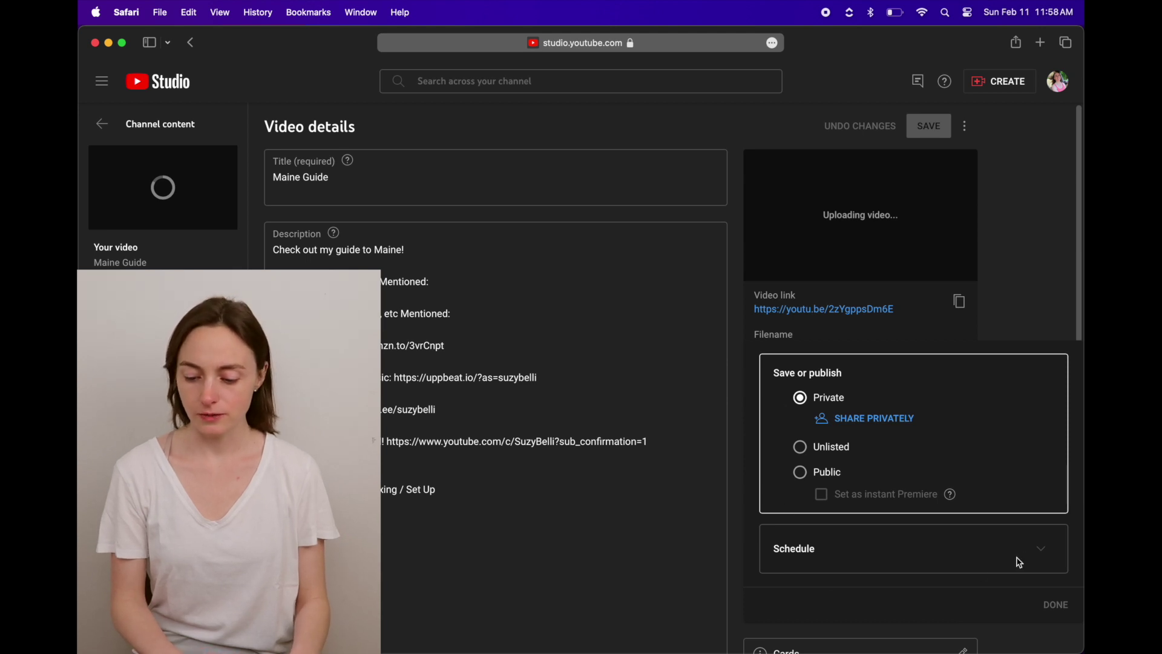
pyautogui.click(1040, 549)
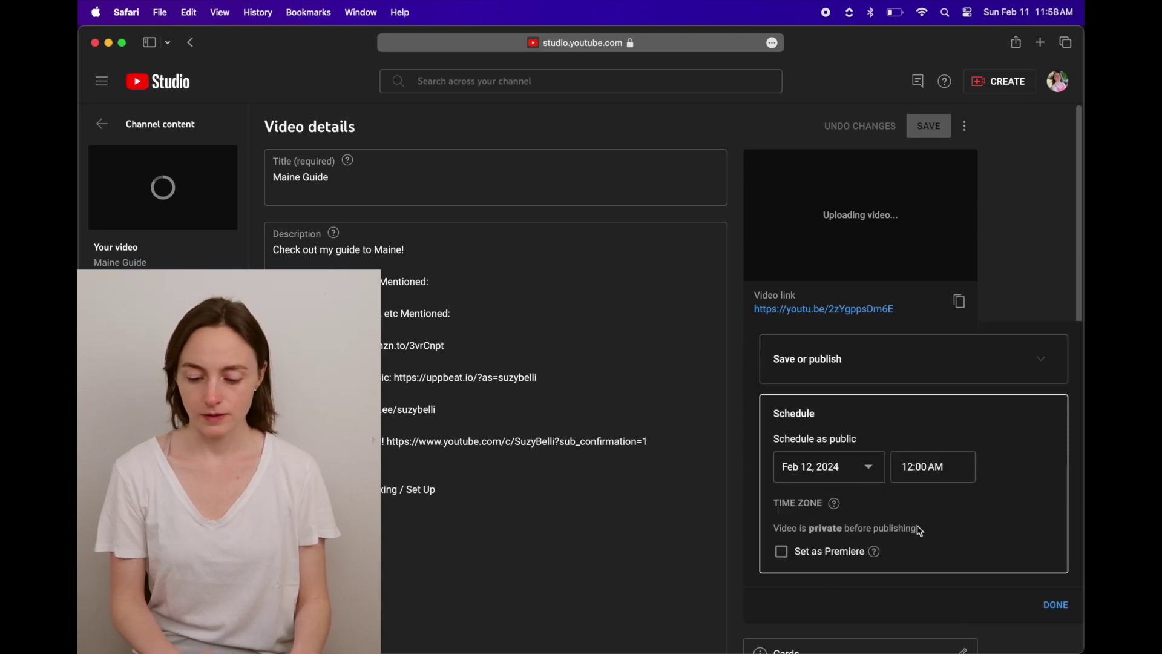
pyautogui.click(869, 467)
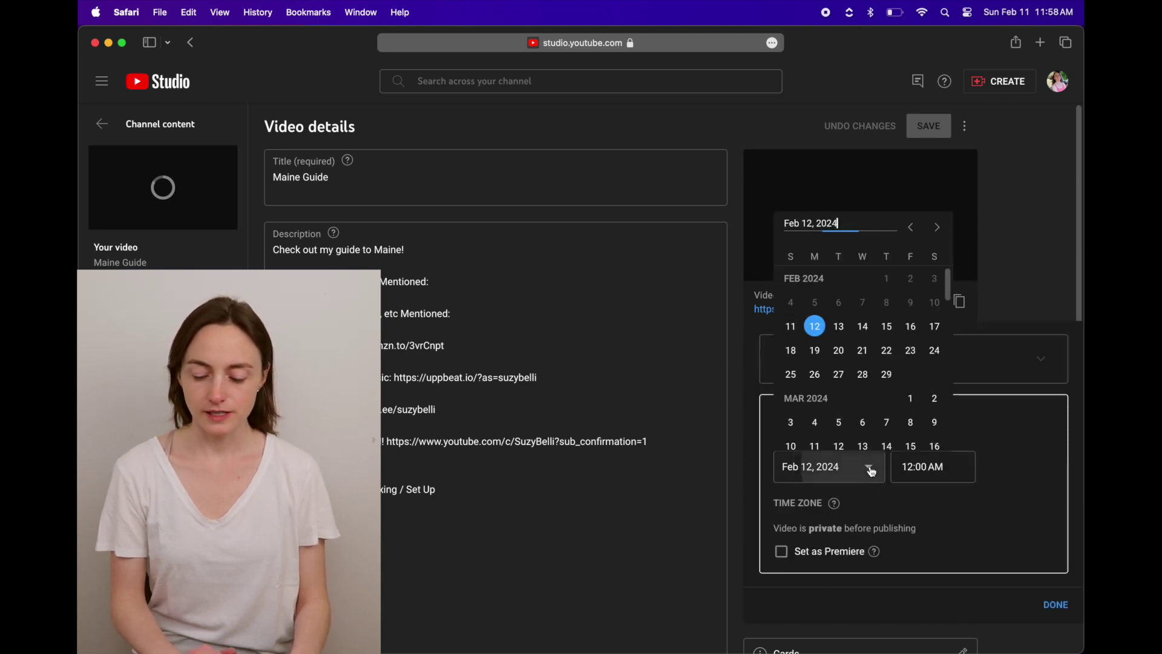
pyautogui.click(816, 328)
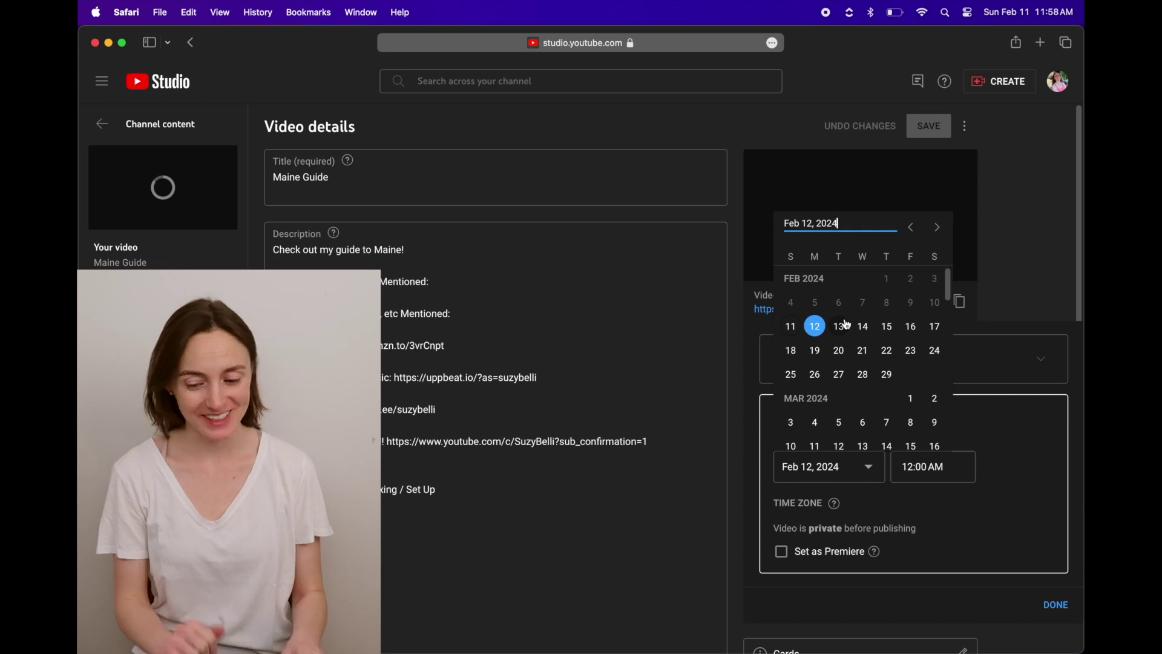
pyautogui.click(862, 326)
pyautogui.scroll(-3, 933, 331)
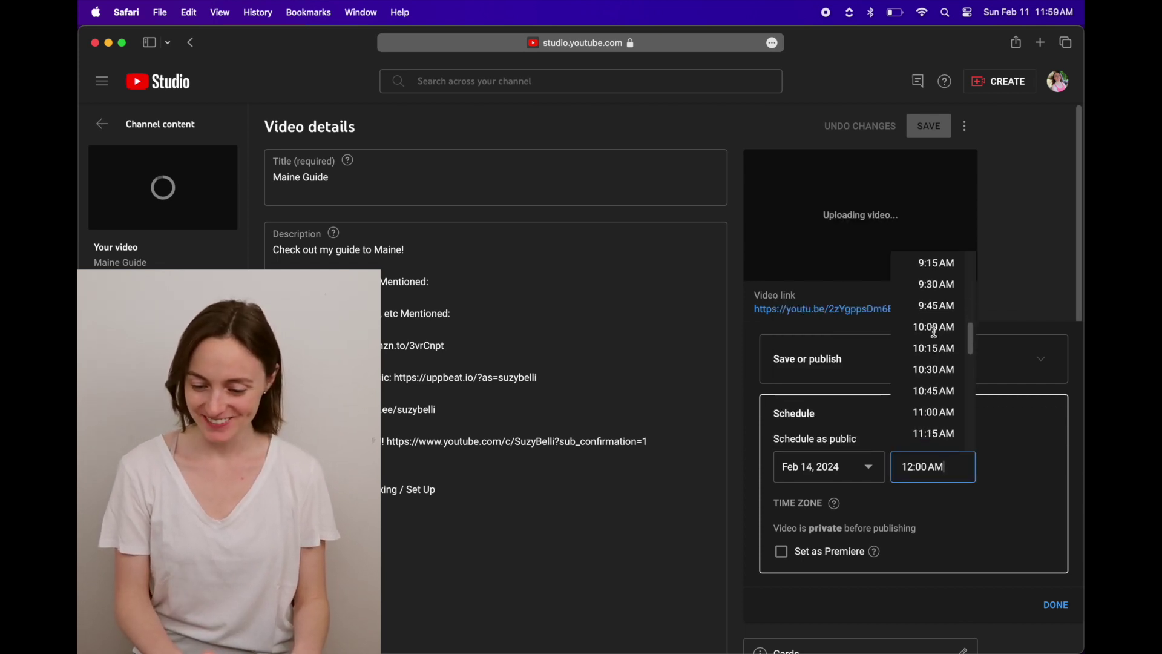
pyautogui.click(932, 327)
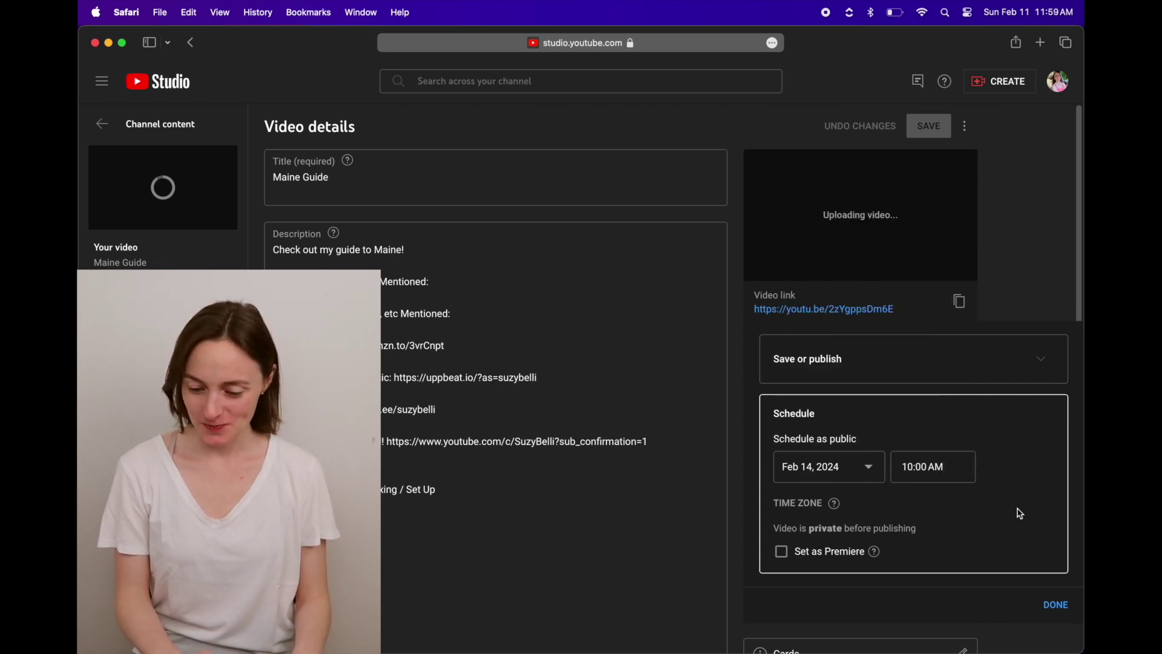
pyautogui.click(1056, 607)
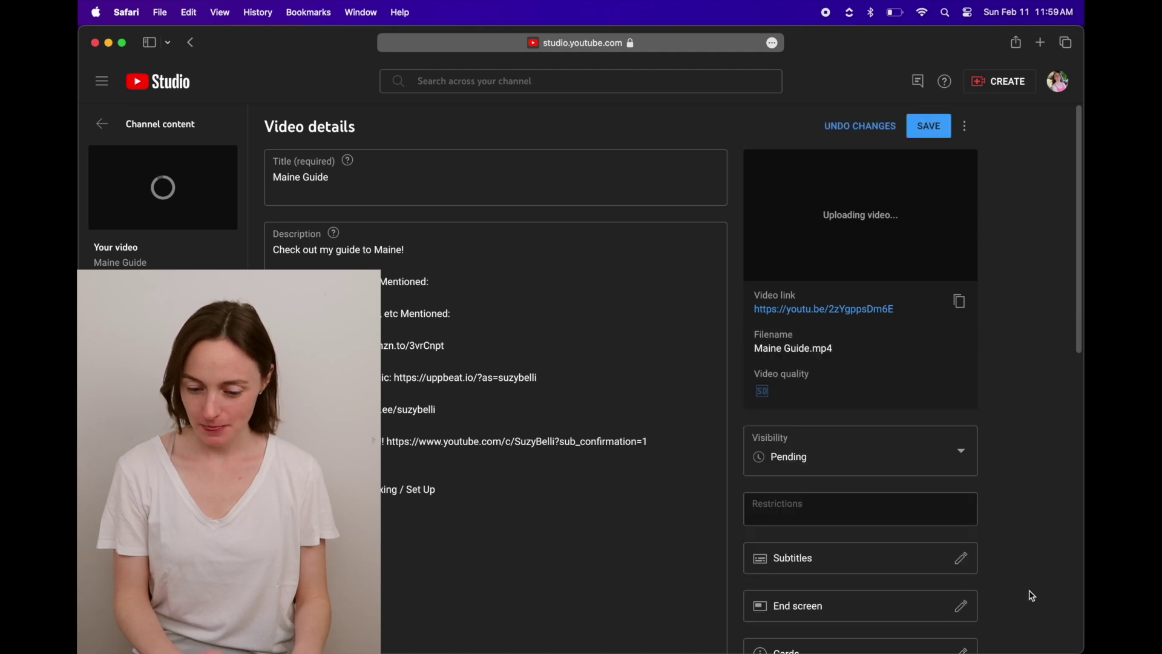